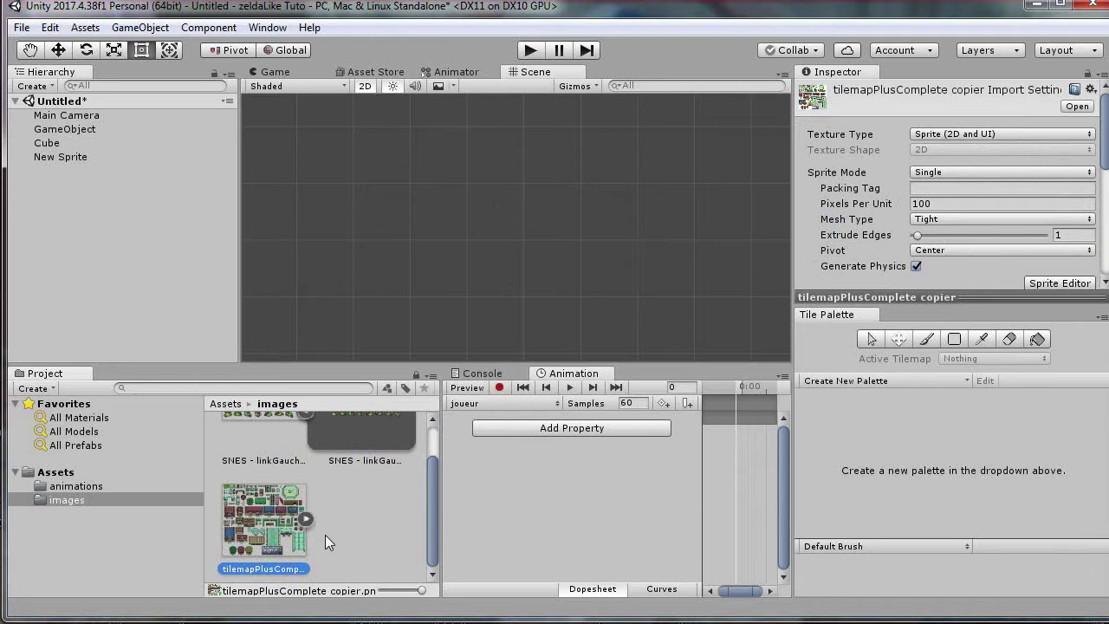
Step: Set the sprite mode of the tilemapPlusComplete copier texture to Multiple
{"action": "left_click", "coordinate": [307, 519]}
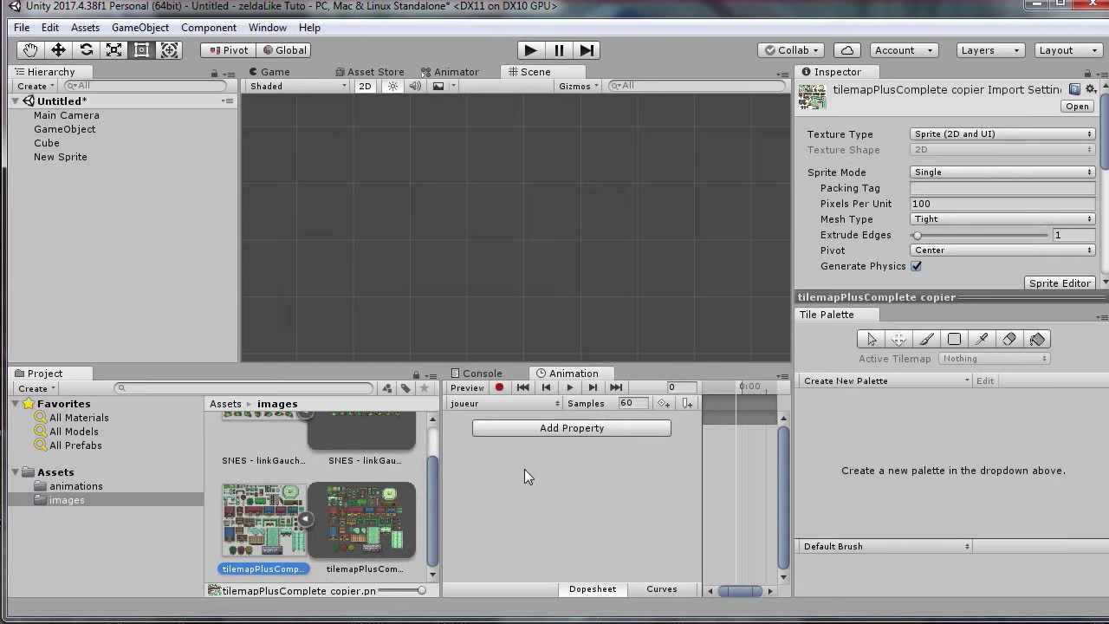
{"action": "left_click", "coordinate": [348, 535]}
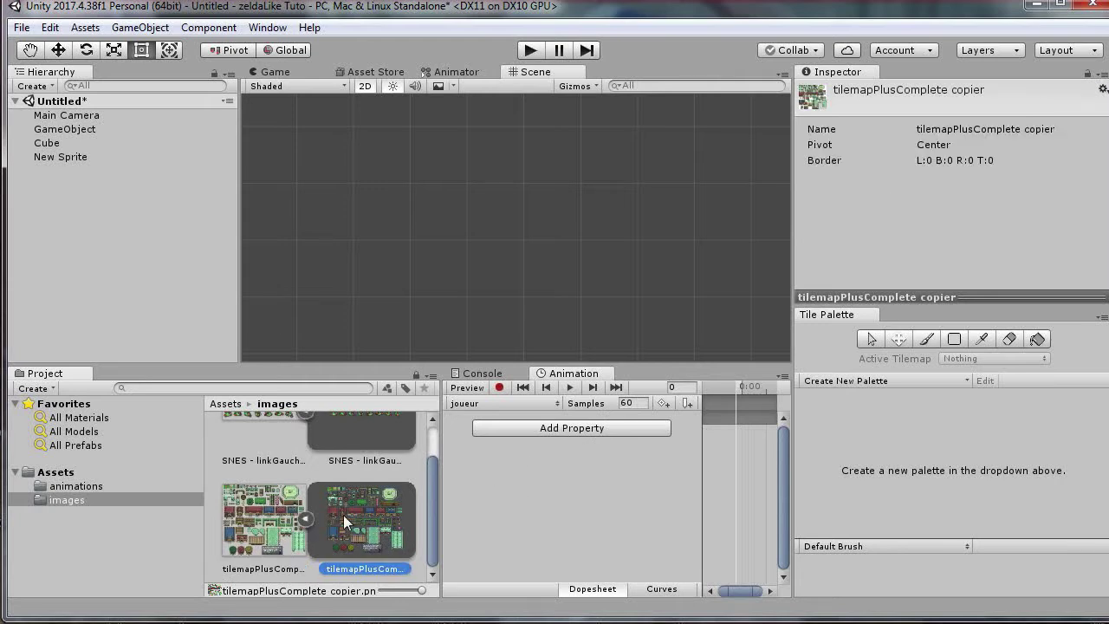
{"action": "left_click", "coordinate": [267, 523]}
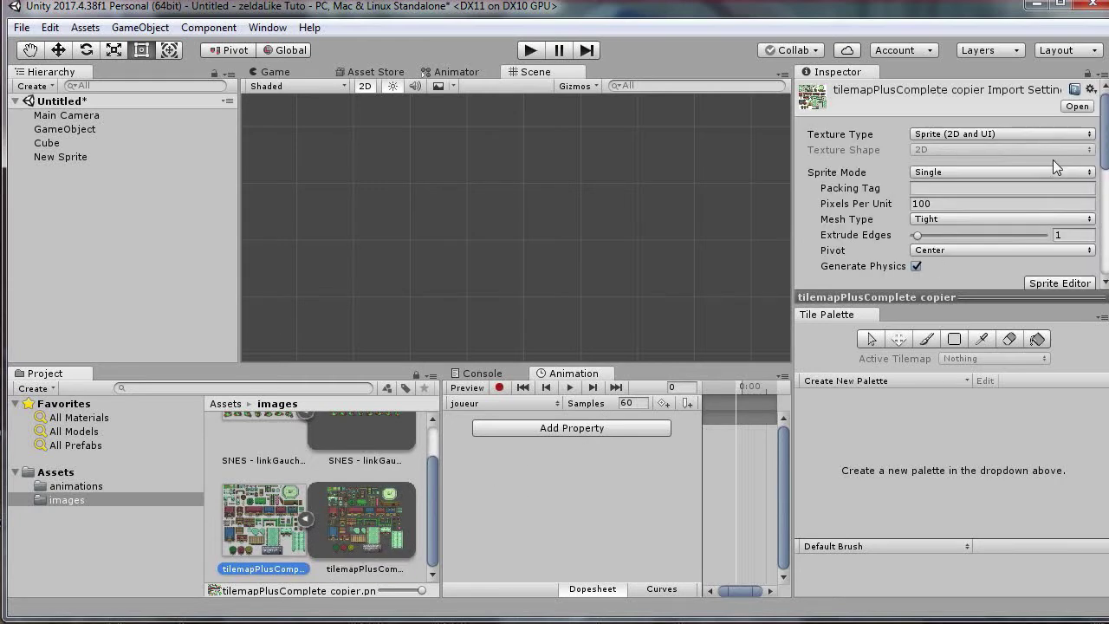
{"action": "left_click", "coordinate": [1032, 170]}
{"action": "left_click", "coordinate": [994, 208]}
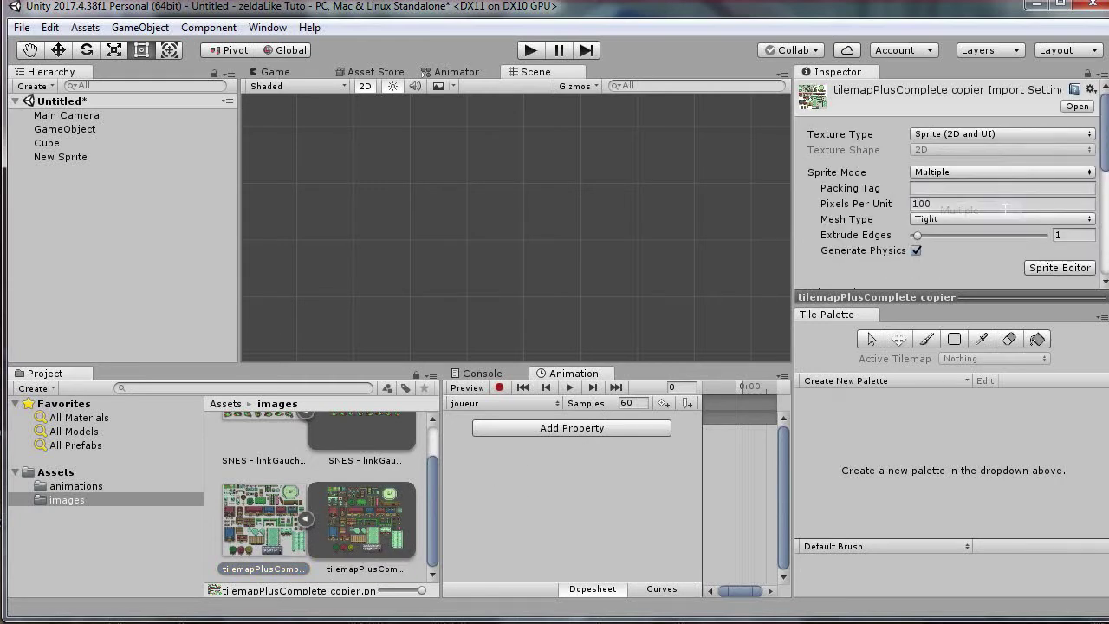
Step: Keep the texture's filter mode on Bilinear and apply its import settings
{"action": "scroll", "coordinate": [994, 208], "scroll_direction": "down", "scroll_amount": 10}
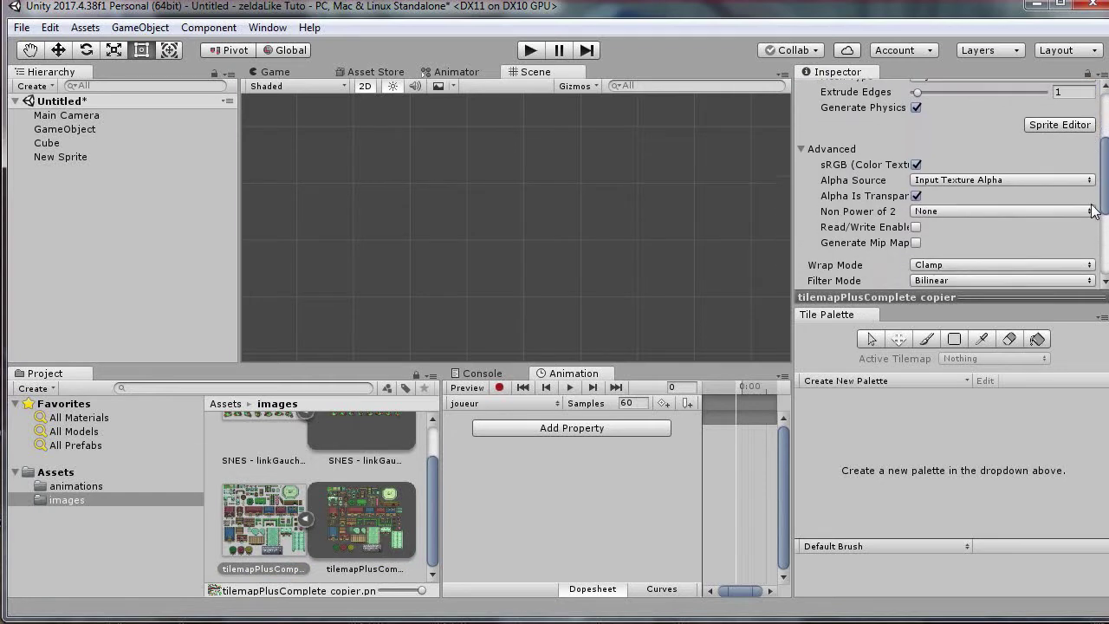
{"action": "scroll", "coordinate": [1090, 225], "scroll_direction": "down", "scroll_amount": 1}
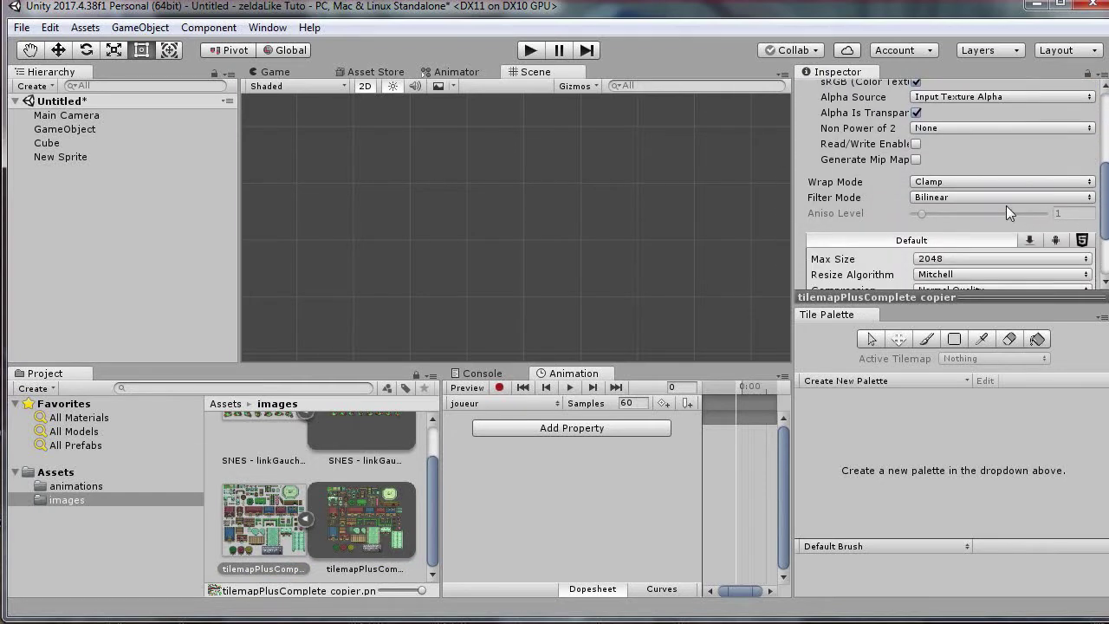
{"action": "left_click", "coordinate": [1008, 198]}
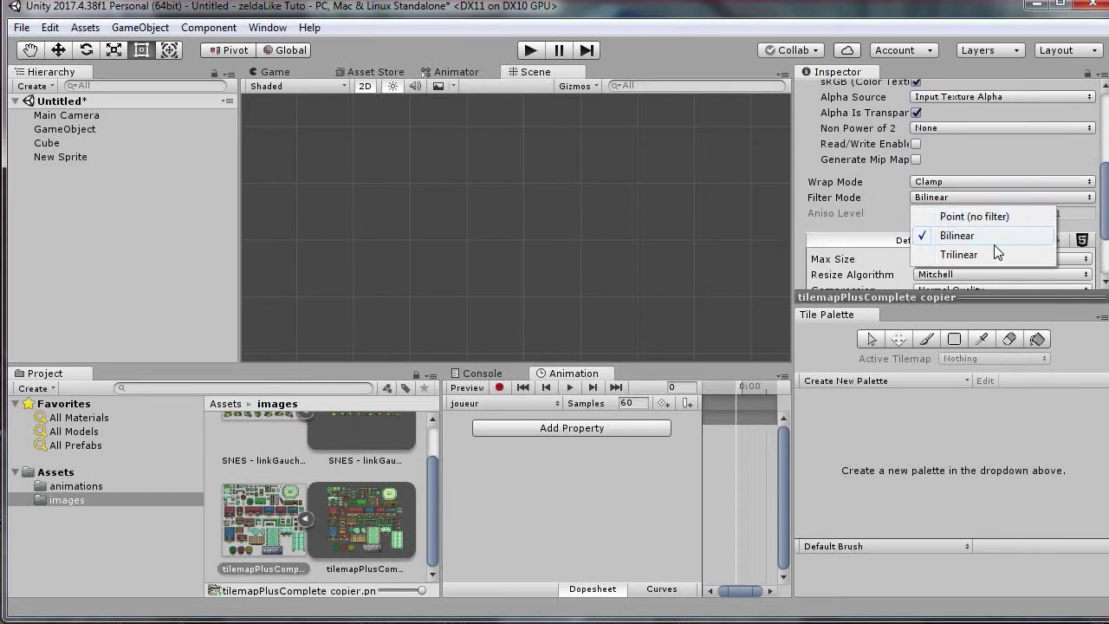
{"action": "left_click", "coordinate": [957, 235]}
{"action": "scroll", "coordinate": [1104, 252], "scroll_direction": "down", "scroll_amount": 3}
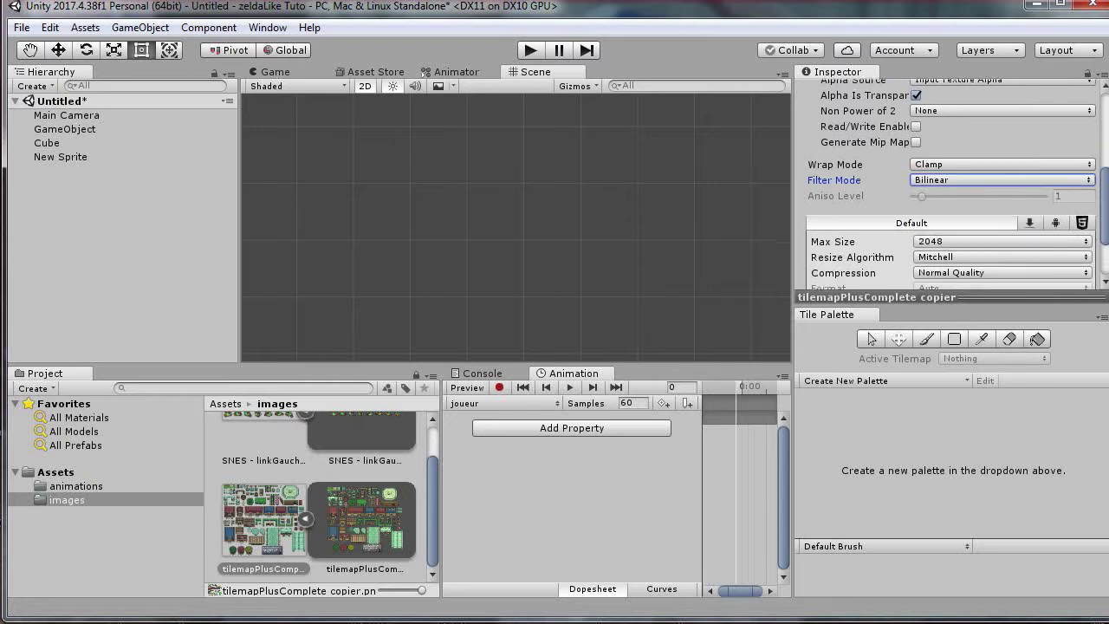
{"action": "left_click_drag", "start_coordinate": [1108, 252], "coordinate": [1108, 254]}
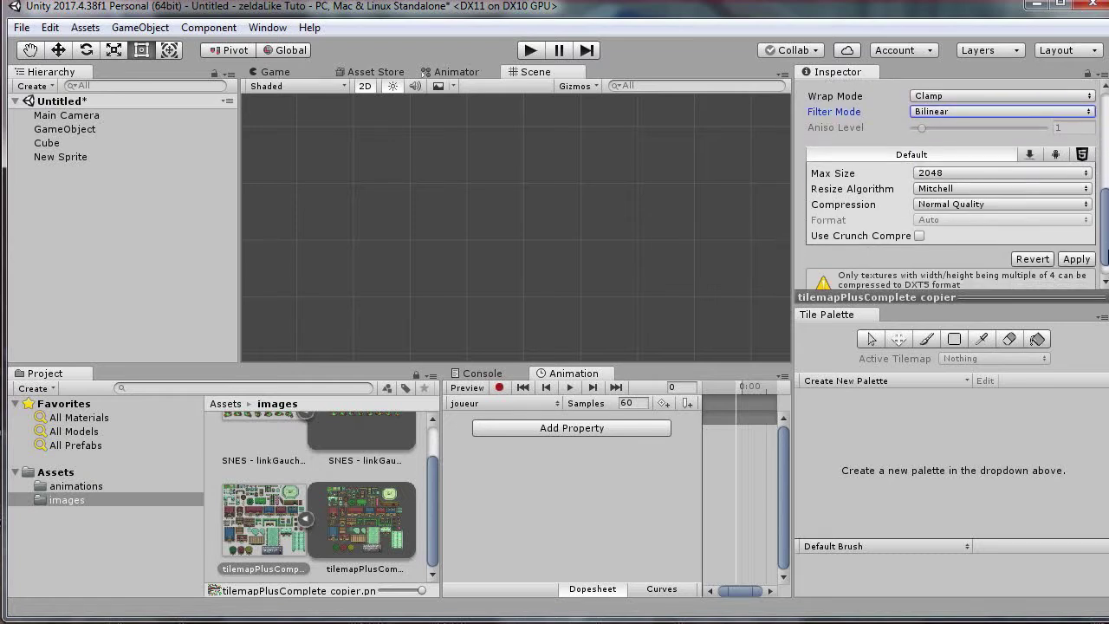
{"action": "left_click", "coordinate": [1076, 260]}
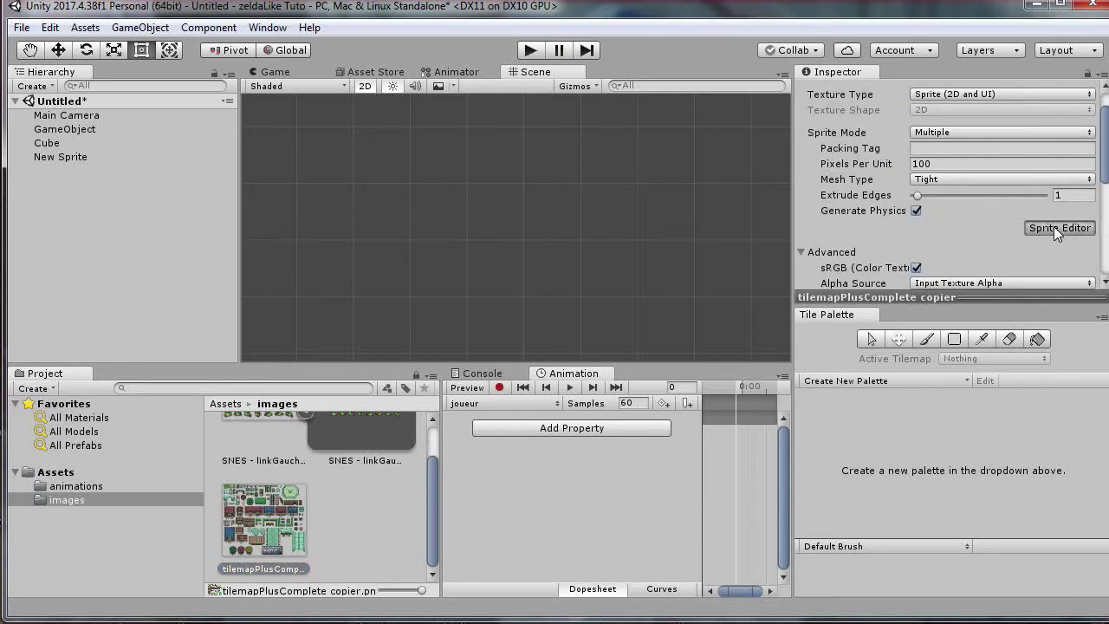
Step: Slice the tilemap sheet in the Sprite Editor with type Automatic, pivot Center and method Delete Existing
{"action": "left_click", "coordinate": [1054, 226]}
{"action": "left_click", "coordinate": [324, 7]}
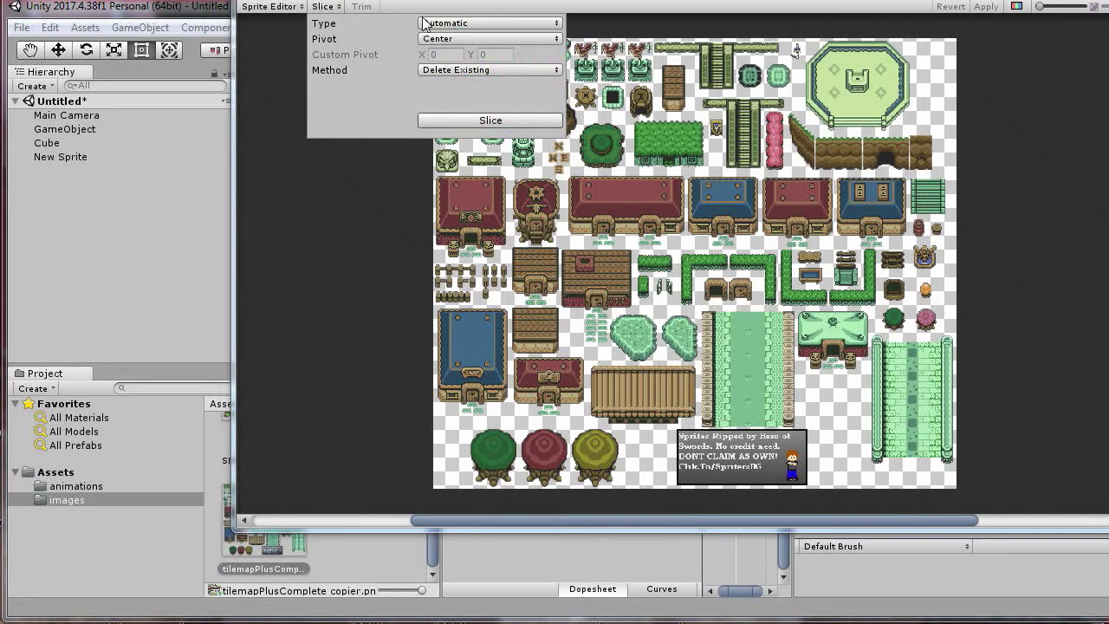
{"action": "left_click", "coordinate": [482, 123]}
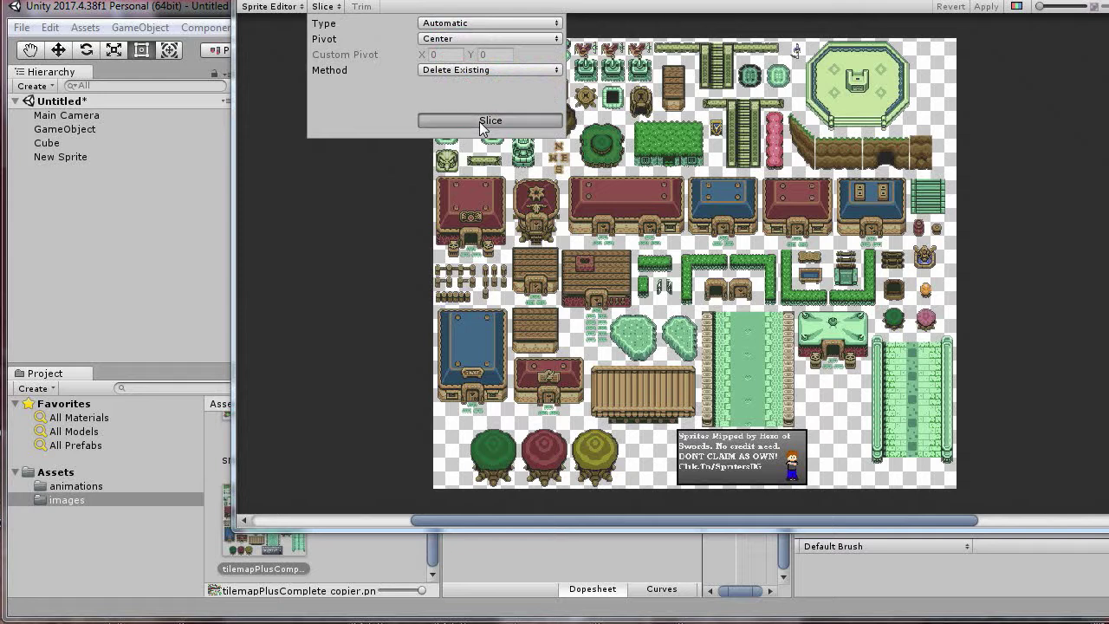
Step: Show the sheet's alpha channel, apply the slicing and check the resulting sprites in the images folder
{"action": "left_click", "coordinate": [1016, 10]}
{"action": "left_click", "coordinate": [1018, 11]}
{"action": "left_click", "coordinate": [1019, 7]}
{"action": "left_click", "coordinate": [1018, 7]}
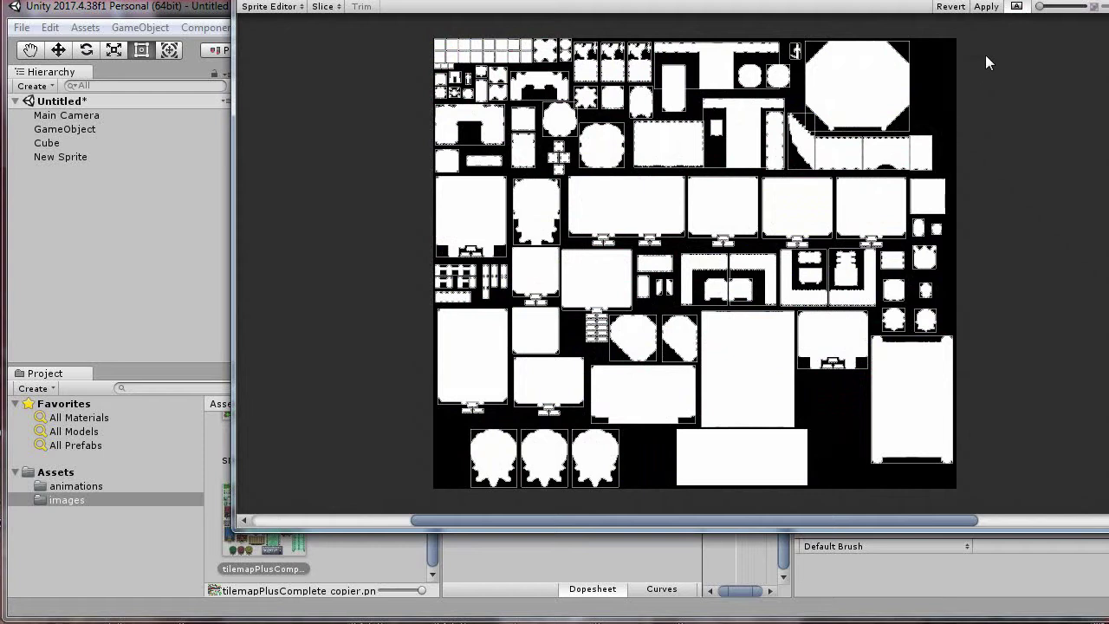
{"action": "left_click", "coordinate": [987, 7]}
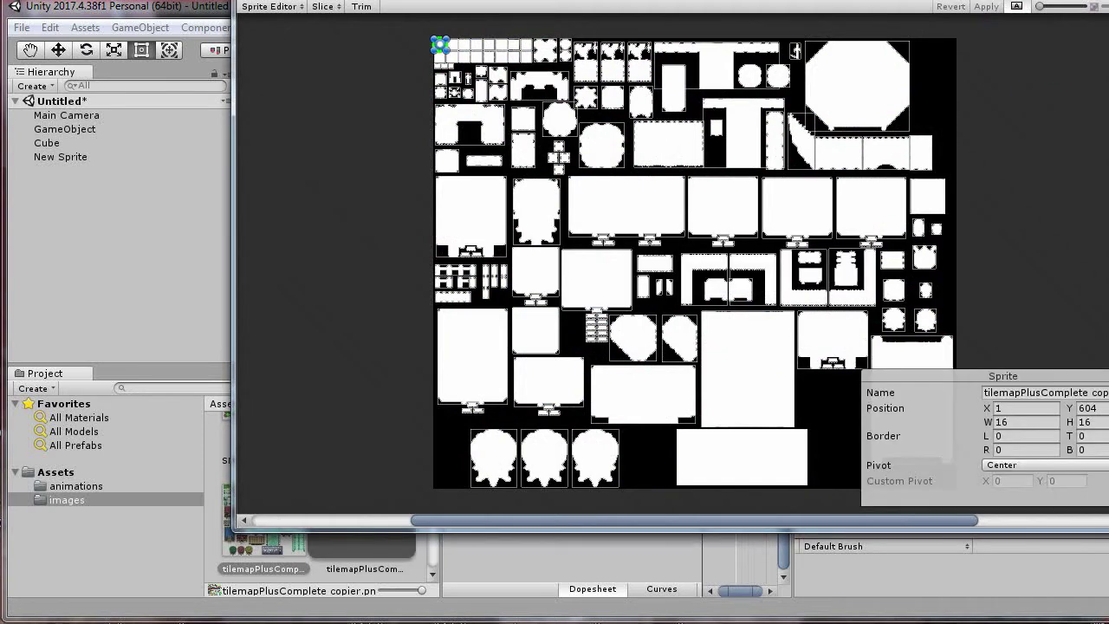
{"action": "scroll", "coordinate": [333, 531], "scroll_direction": "down", "scroll_amount": 5}
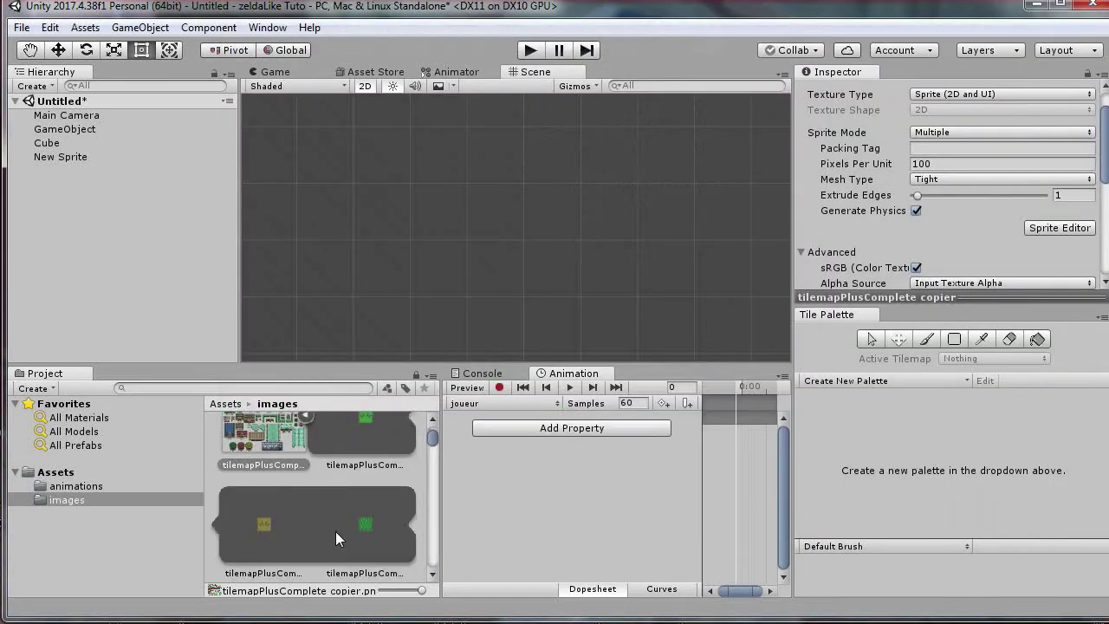
{"action": "scroll", "coordinate": [341, 528], "scroll_direction": "down", "scroll_amount": 5}
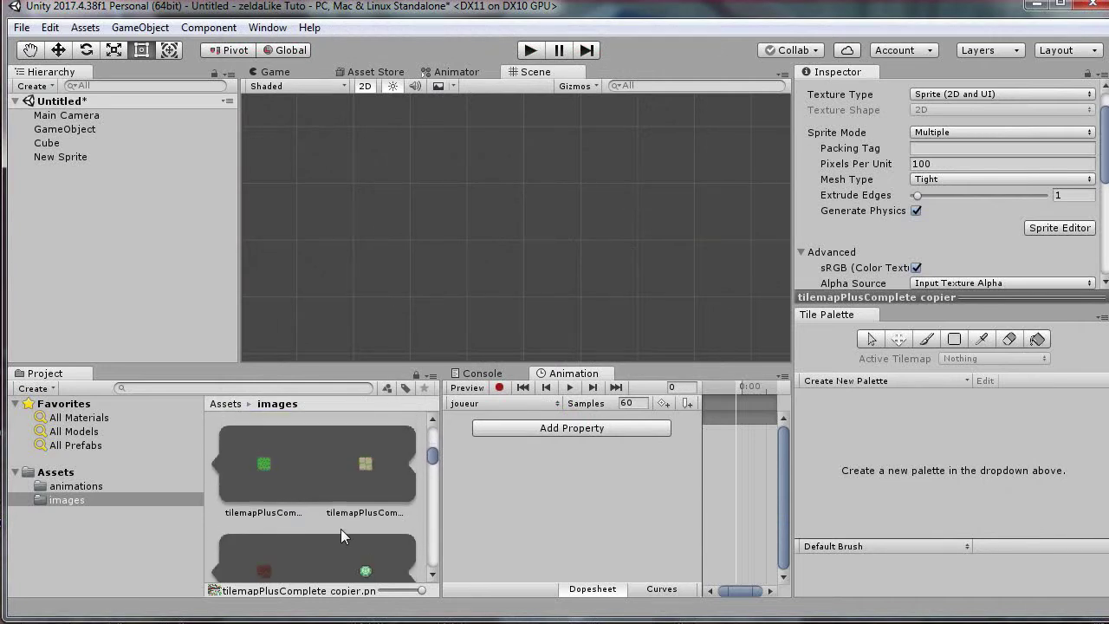
{"action": "scroll", "coordinate": [347, 476], "scroll_direction": "up", "scroll_amount": 3}
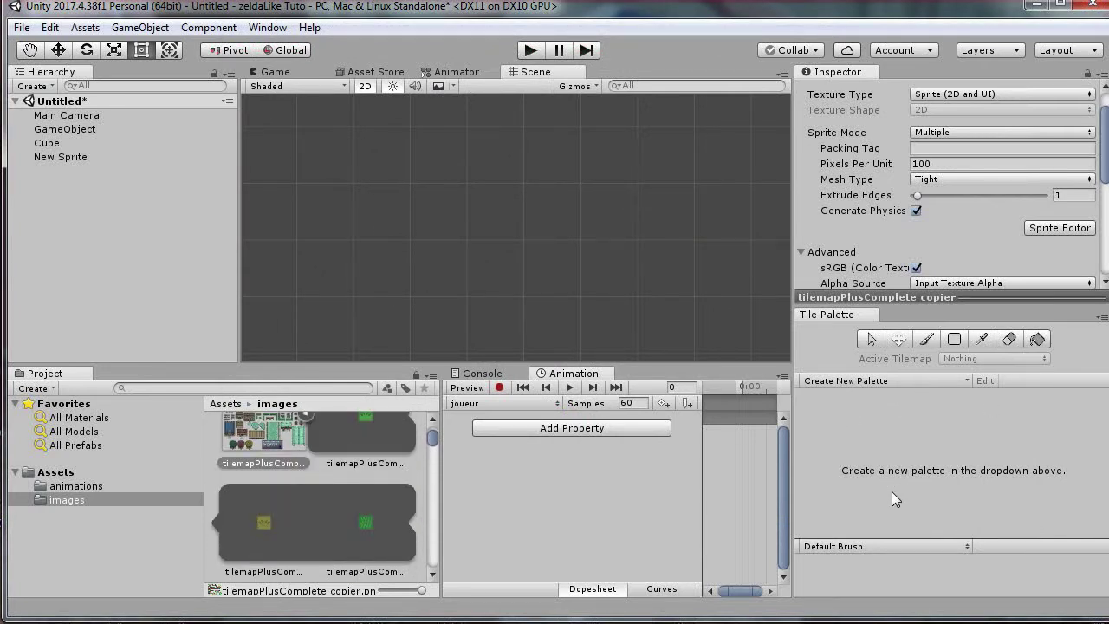
Step: Create a tile palette named zeldaDecor with a Rectangle grid and Automatic cell size, saved in the images folder
{"action": "left_click", "coordinate": [858, 382]}
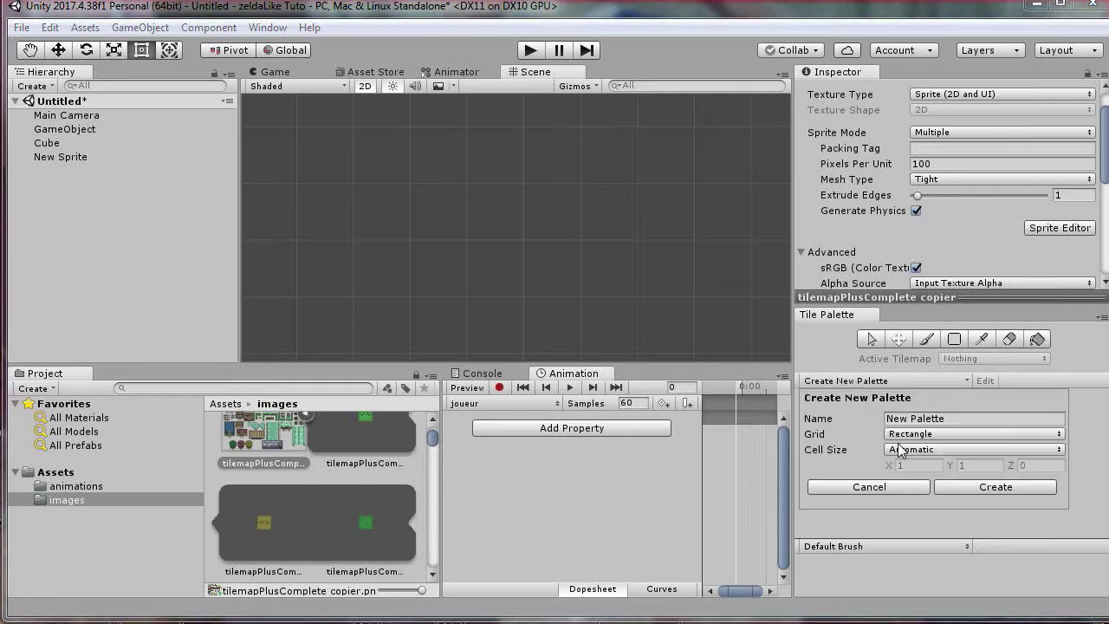
{"action": "left_click", "coordinate": [944, 421]}
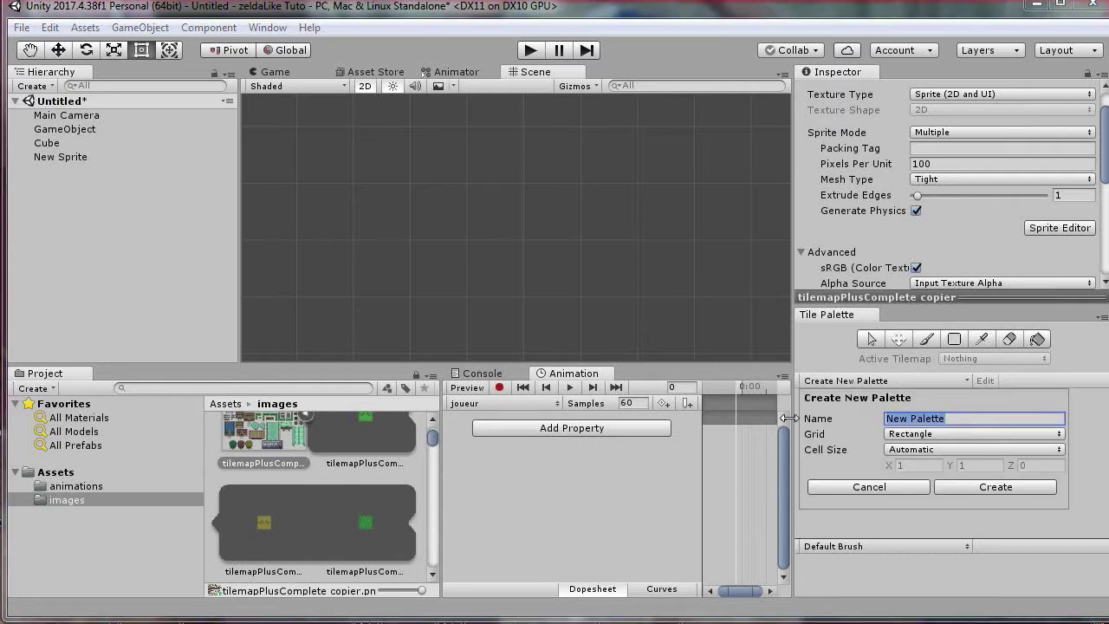
{"action": "type", "text": "zeldaDecor"}
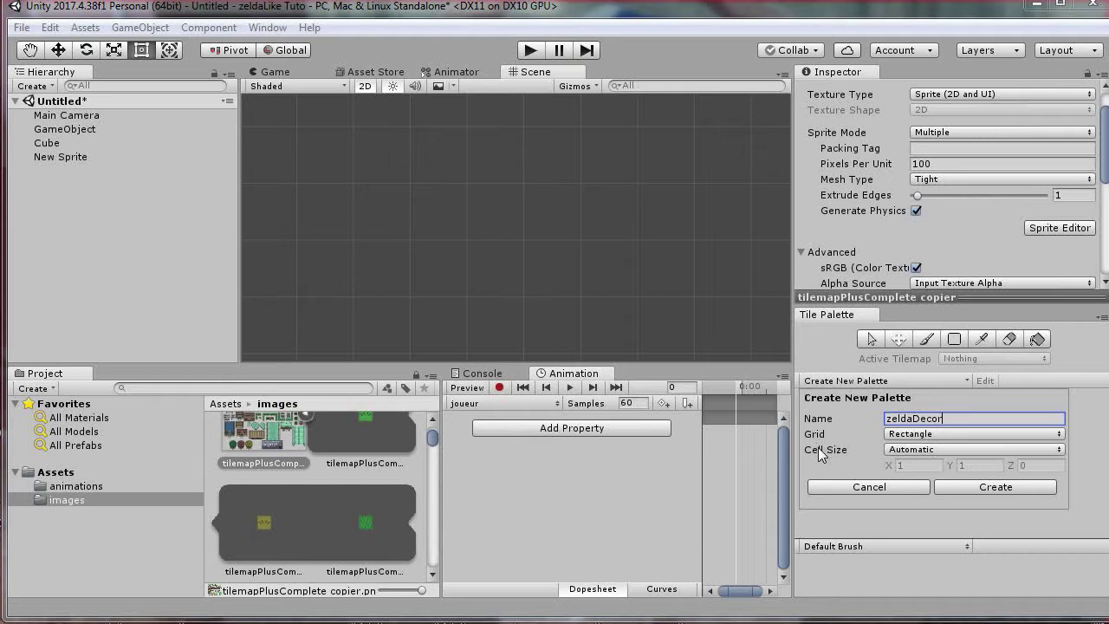
{"action": "left_click", "coordinate": [982, 487]}
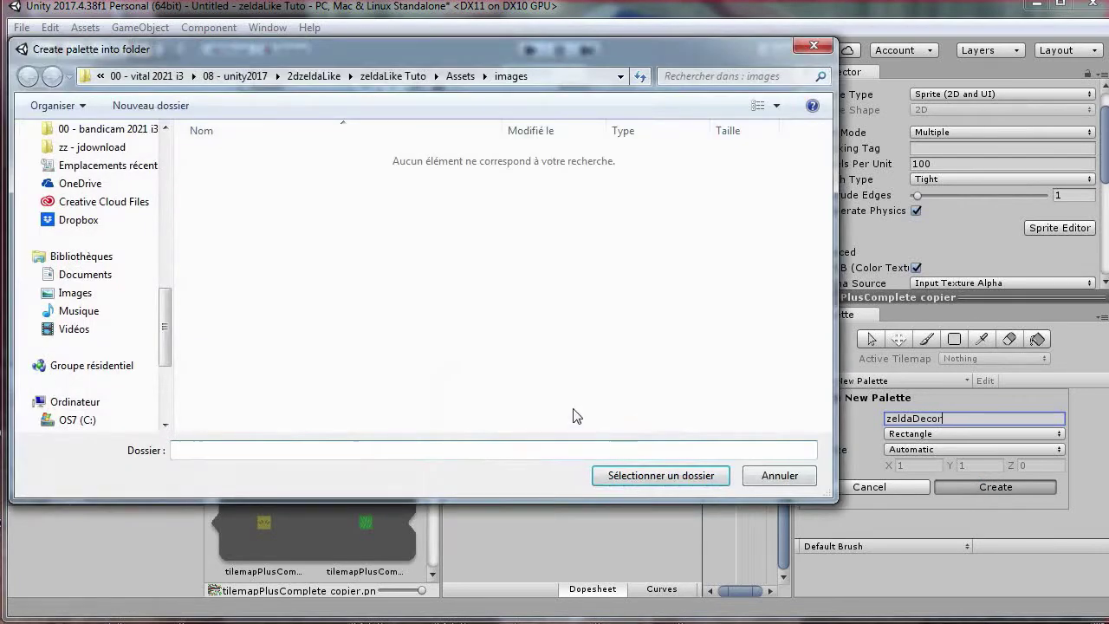
{"action": "type", "text": "zeldaDecorPalette"}
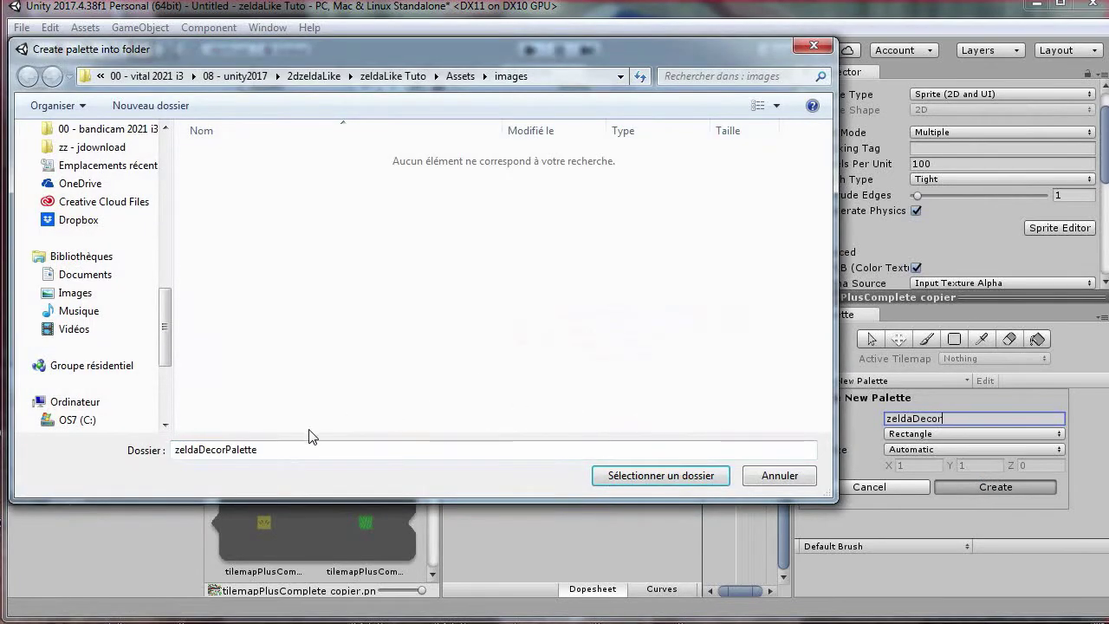
{"action": "left_click_drag", "start_coordinate": [326, 450], "coordinate": [149, 439]}
{"action": "key", "text": "BackSpace"}
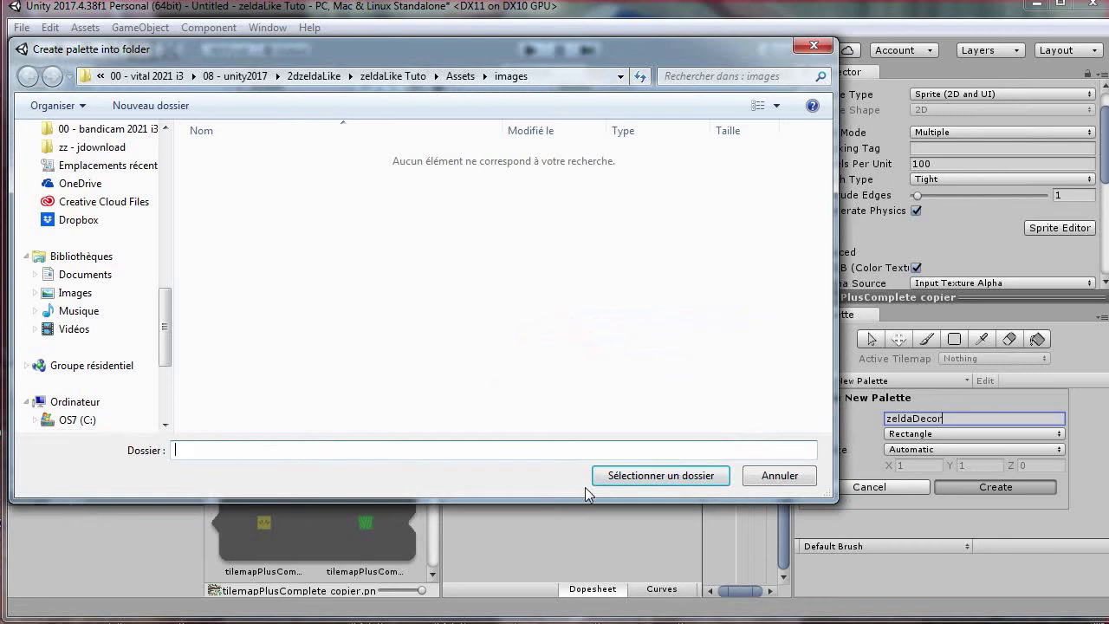
{"action": "left_click", "coordinate": [680, 476]}
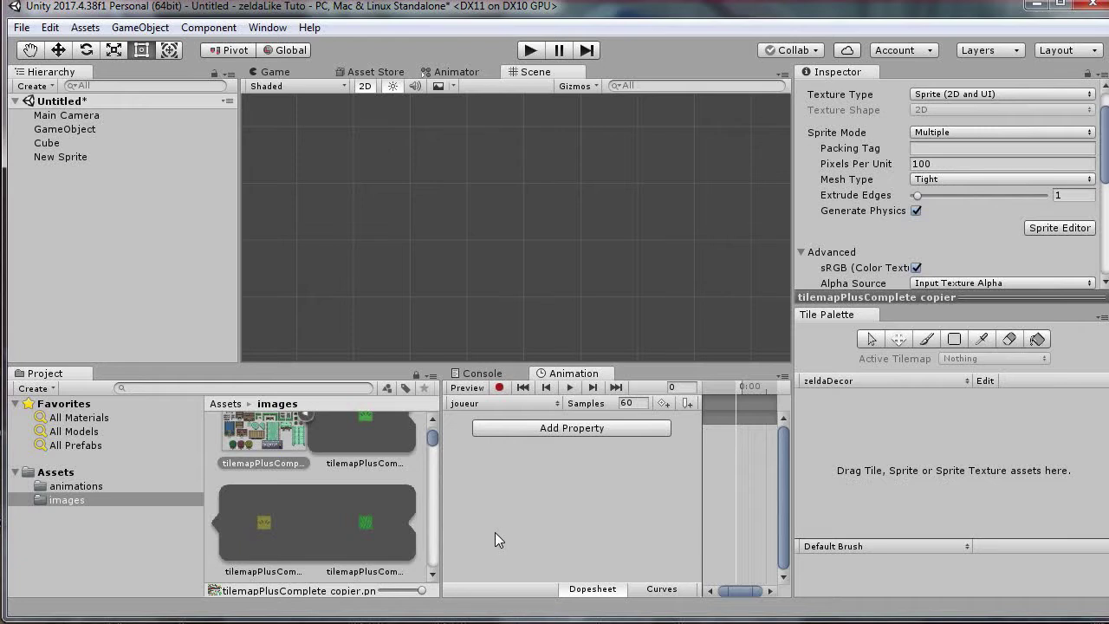
Step: Add all the sliced tilemap sprites to the zeldaDecor palette, generating their tile assets in the images folder
{"action": "left_click", "coordinate": [362, 446]}
{"action": "scroll", "coordinate": [370, 483], "scroll_direction": "down", "scroll_amount": 5}
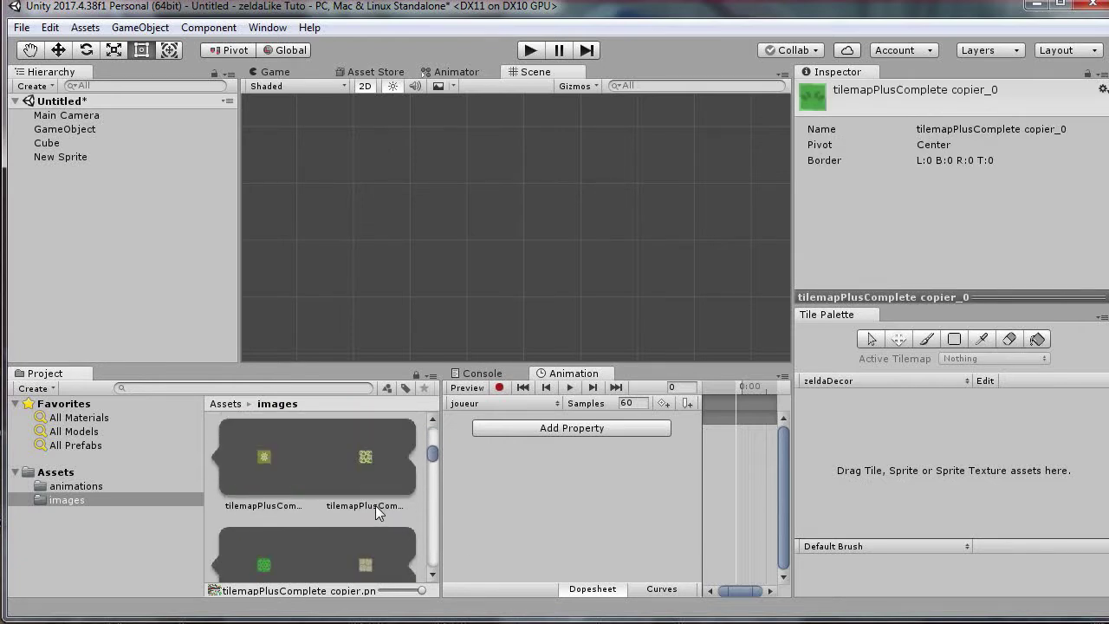
{"action": "scroll", "coordinate": [420, 477], "scroll_direction": "down", "scroll_amount": 6}
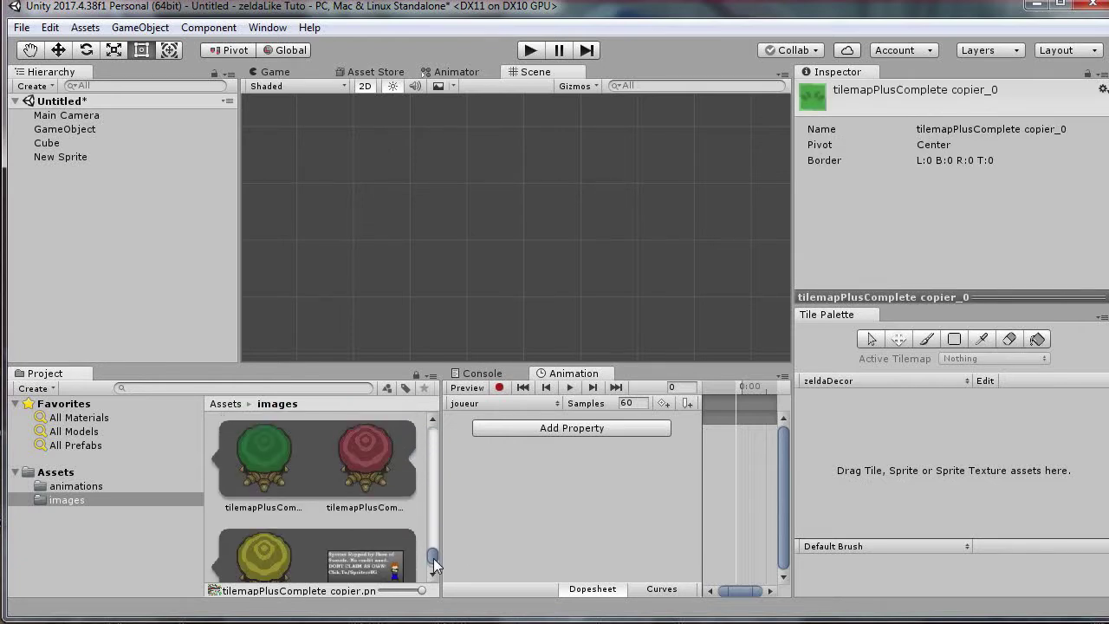
{"action": "scroll", "coordinate": [383, 474], "scroll_direction": "up", "scroll_amount": 1}
{"action": "left_click", "coordinate": [377, 436], "text": "shift"}
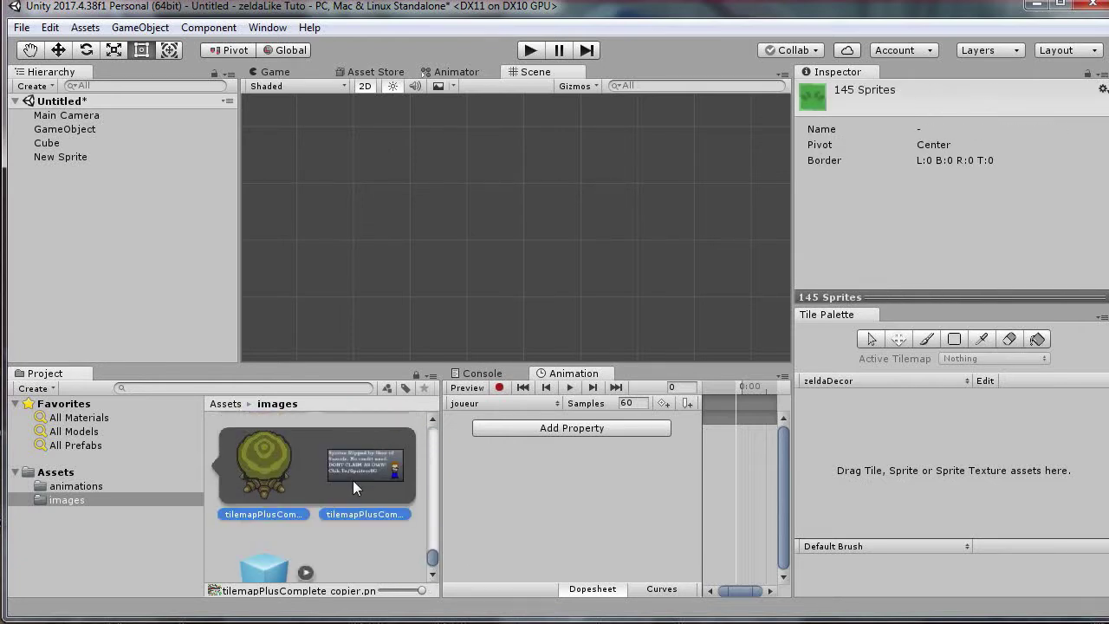
{"action": "left_click_drag", "start_coordinate": [352, 480], "coordinate": [896, 495]}
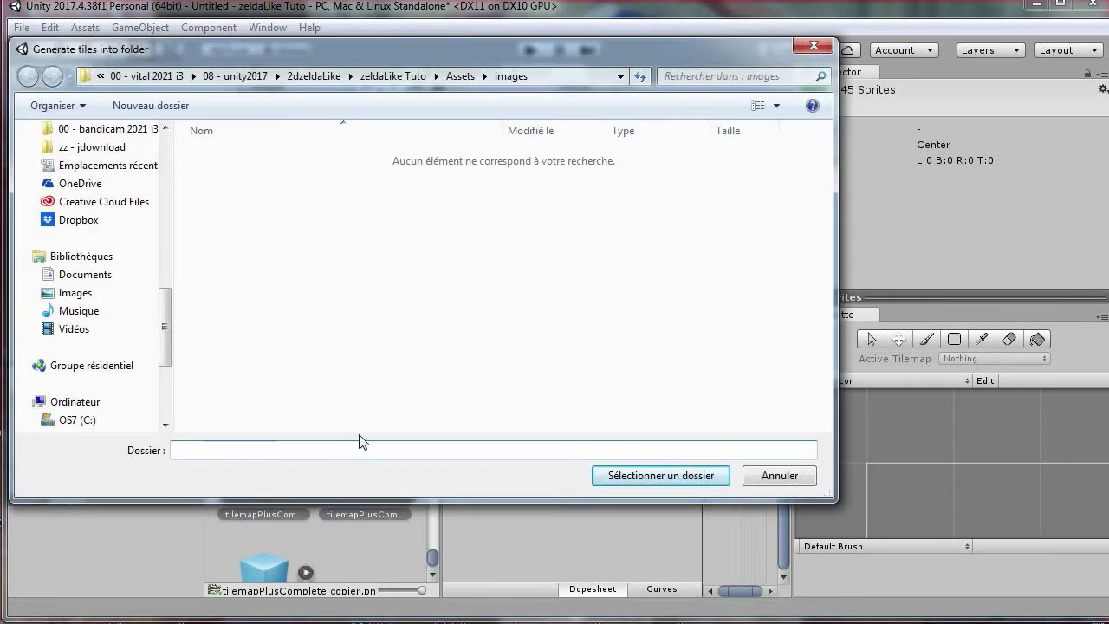
{"action": "left_click", "coordinate": [627, 476]}
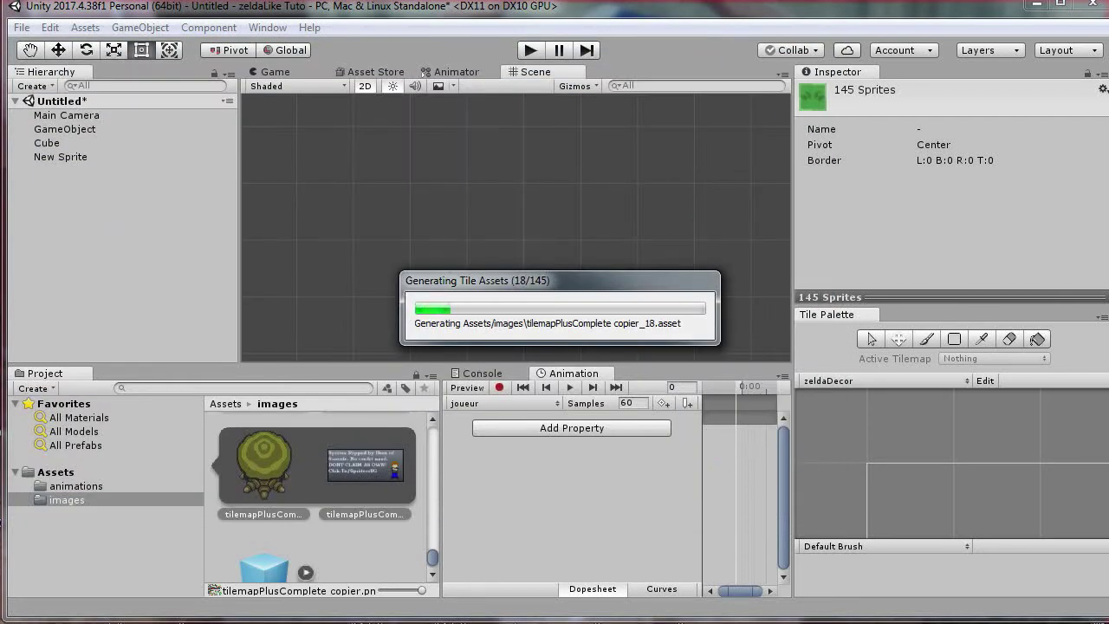
Step: Switch to Windows Explorer, look through the generated tile asset files in the images folder, and return to Unity
{"action": "mouse_move", "coordinate": [950, 4]}
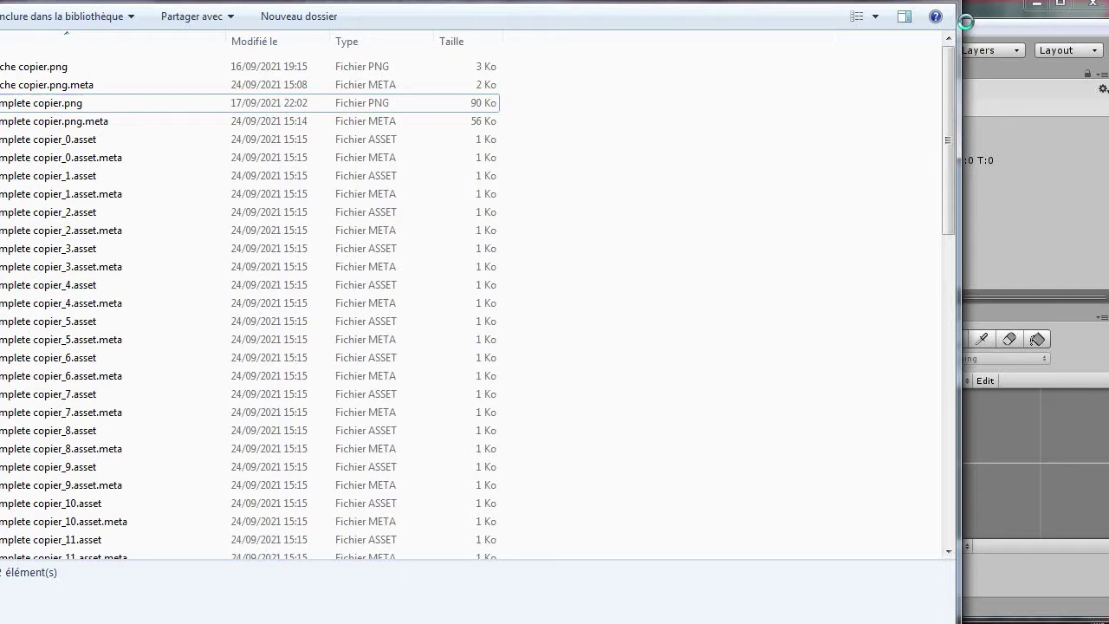
{"action": "left_click", "coordinate": [966, 30]}
{"action": "left_click", "coordinate": [168, 286]}
{"action": "scroll", "coordinate": [390, 299], "scroll_direction": "down", "scroll_amount": 5}
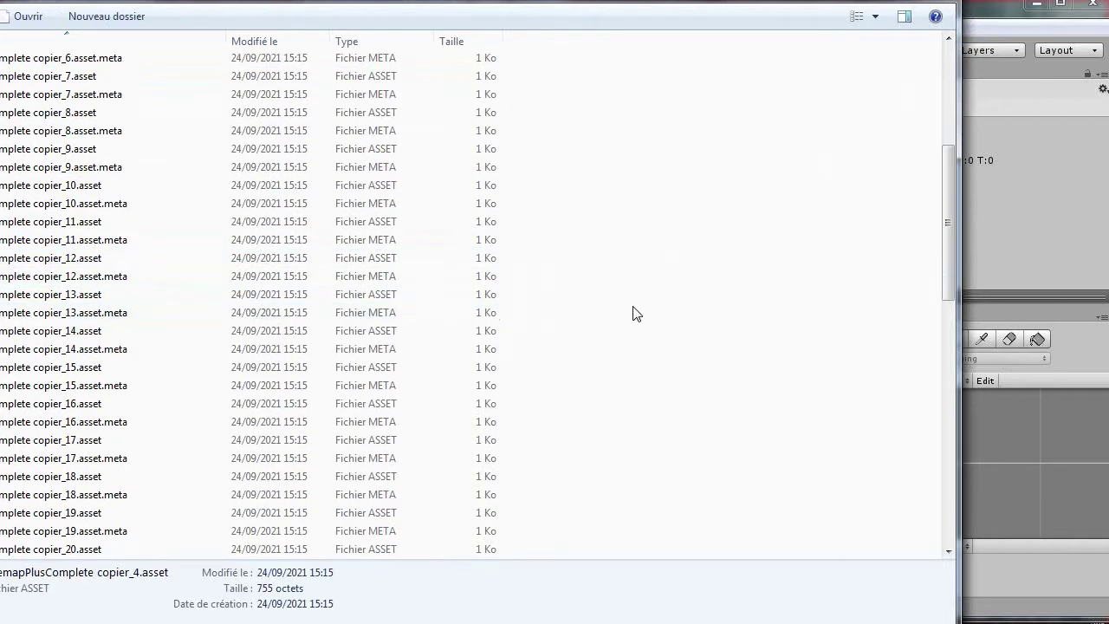
{"action": "left_click_drag", "start_coordinate": [943, 238], "coordinate": [947, 390]}
{"action": "scroll", "coordinate": [946, 389], "scroll_direction": "up", "scroll_amount": 9}
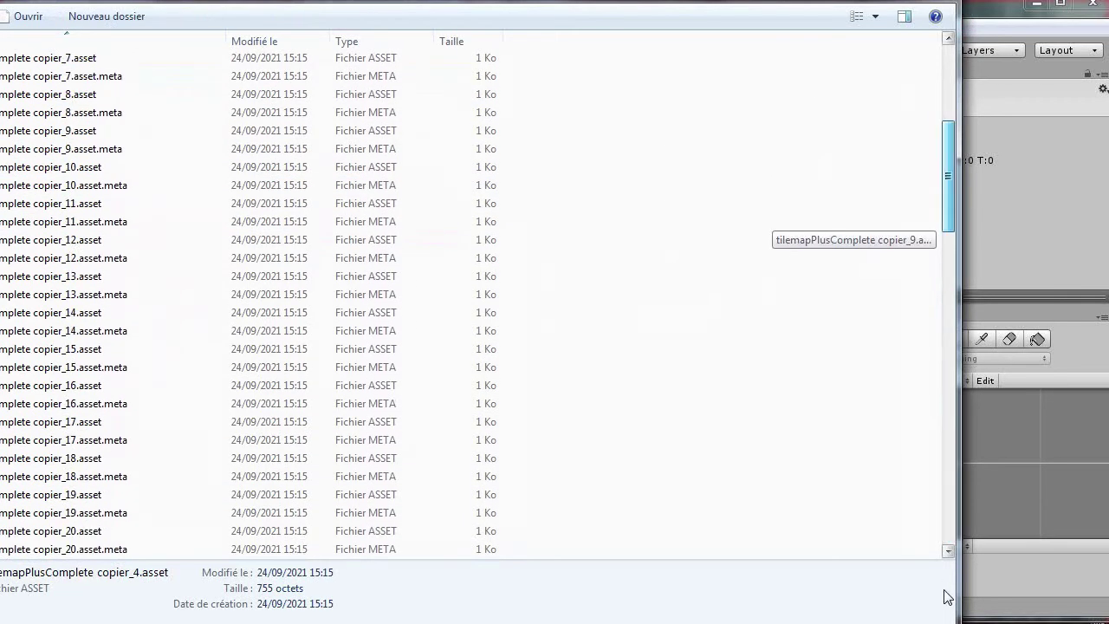
{"action": "scroll", "coordinate": [371, 511], "scroll_direction": "down", "scroll_amount": 13}
{"action": "scroll", "coordinate": [371, 510], "scroll_direction": "down", "scroll_amount": 20}
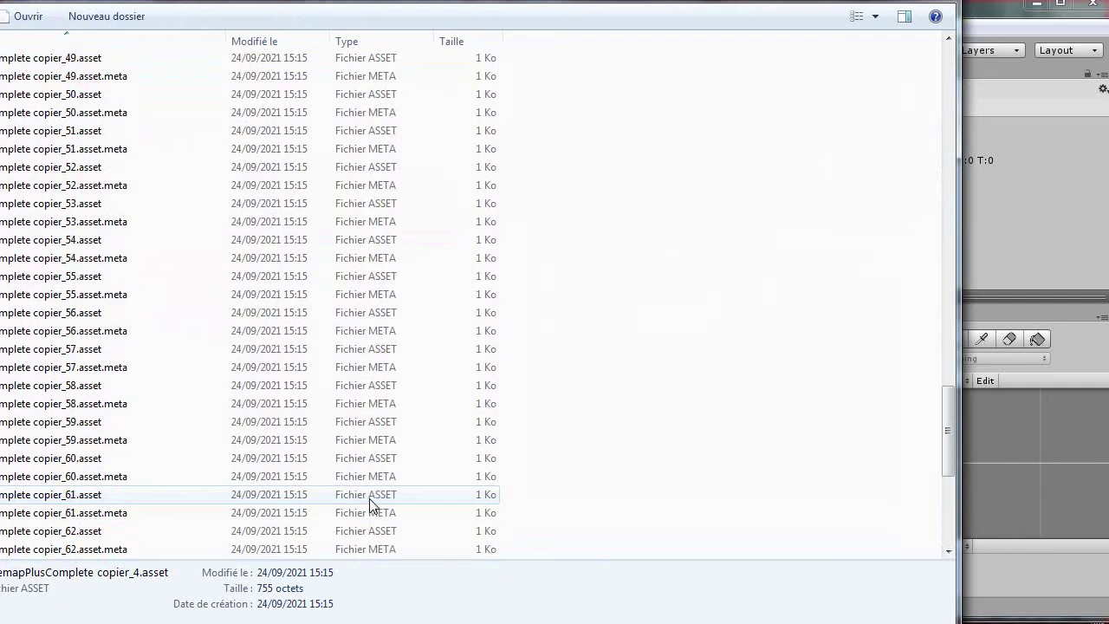
{"action": "left_click_drag", "start_coordinate": [948, 519], "coordinate": [947, 35]}
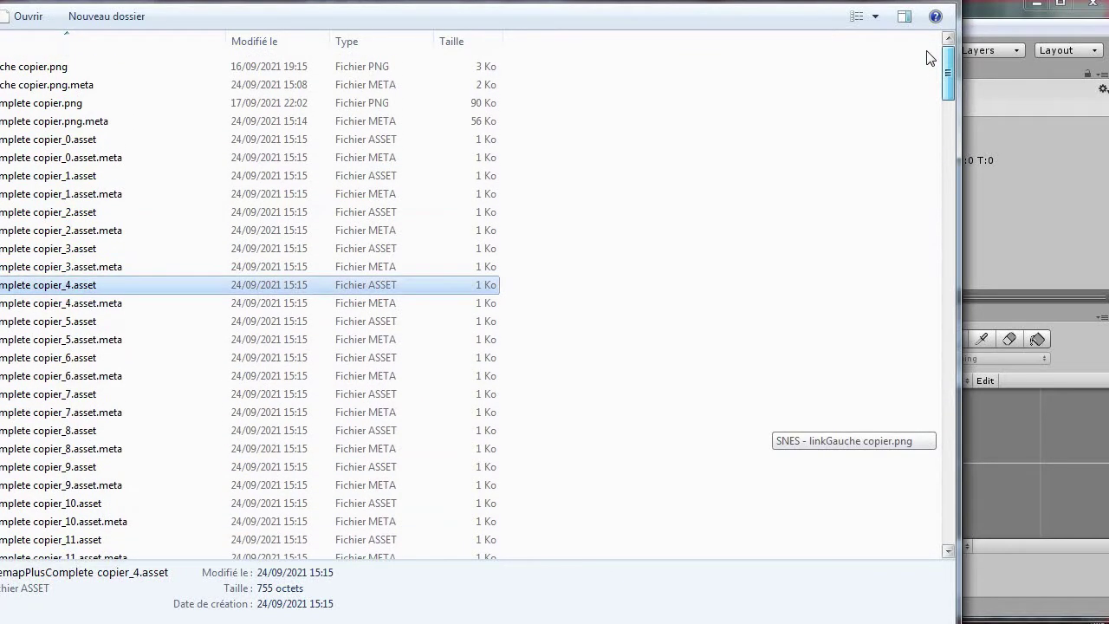
{"action": "left_click", "coordinate": [874, 1]}
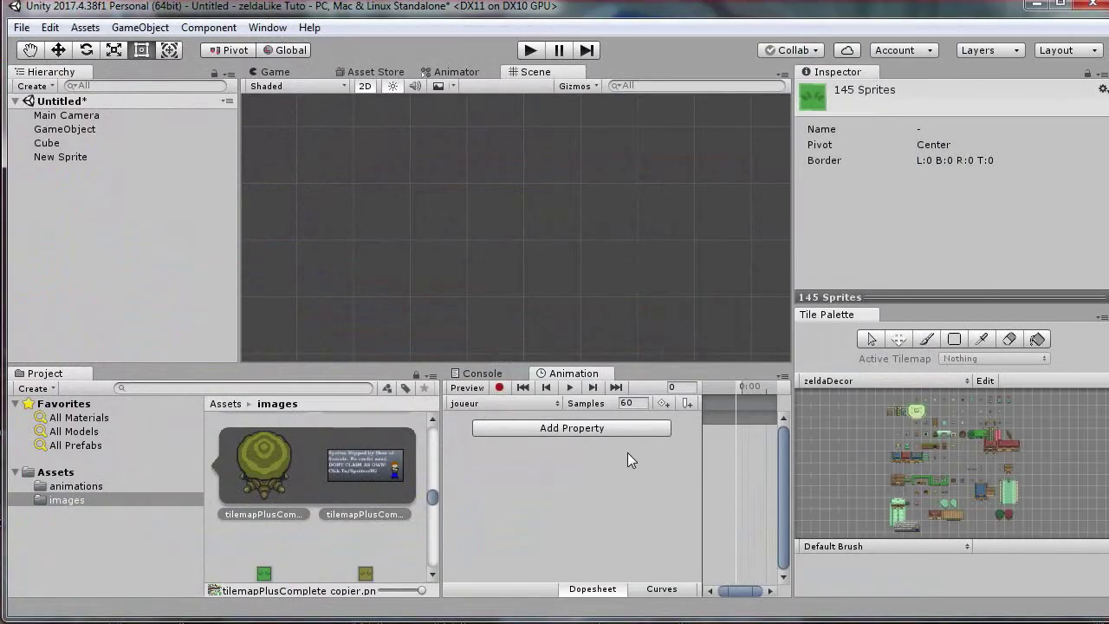
Step: Enlarge the Tile Palette area and bring the first tiles of the zeldaDecor palette into close view
{"action": "scroll", "coordinate": [948, 486], "scroll_direction": "up", "scroll_amount": 2}
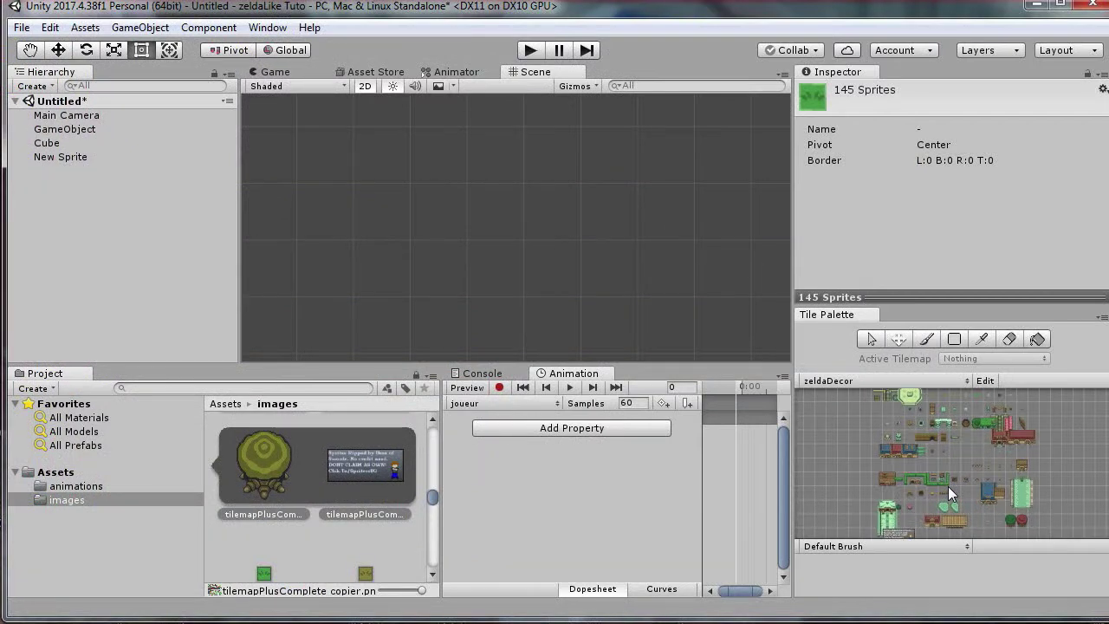
{"action": "scroll", "coordinate": [948, 486], "scroll_direction": "up", "scroll_amount": 2}
{"action": "scroll", "coordinate": [948, 487], "scroll_direction": "up", "scroll_amount": 1}
{"action": "scroll", "coordinate": [965, 482], "scroll_direction": "up", "scroll_amount": 2}
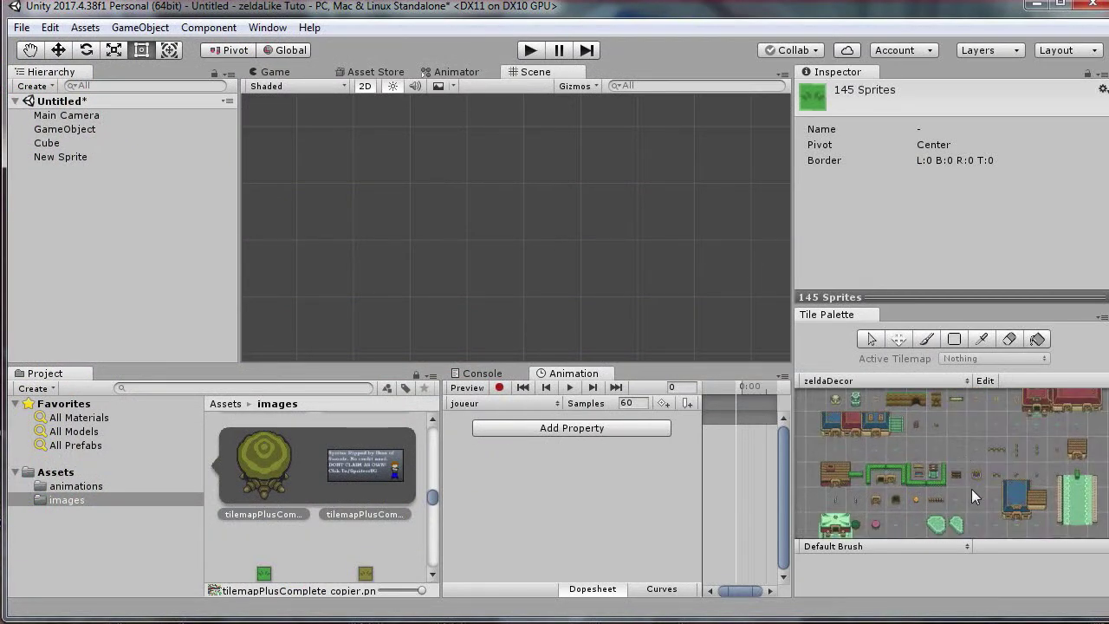
{"action": "scroll", "coordinate": [941, 472], "scroll_direction": "up", "scroll_amount": 2}
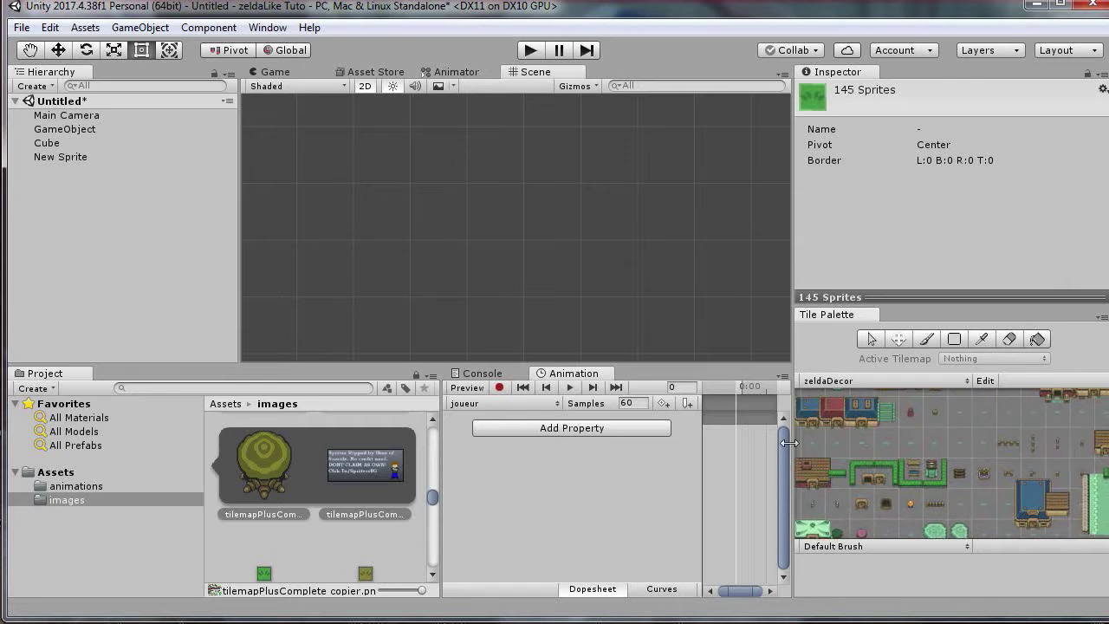
{"action": "left_click_drag", "start_coordinate": [794, 444], "coordinate": [722, 405]}
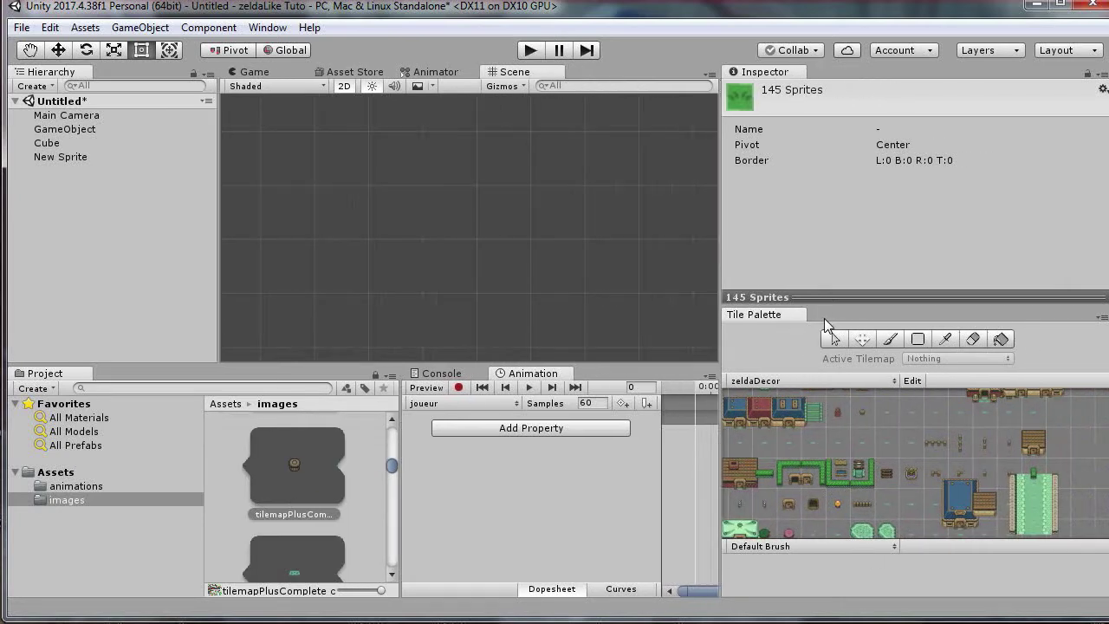
{"action": "left_click_drag", "start_coordinate": [823, 305], "coordinate": [823, 235]}
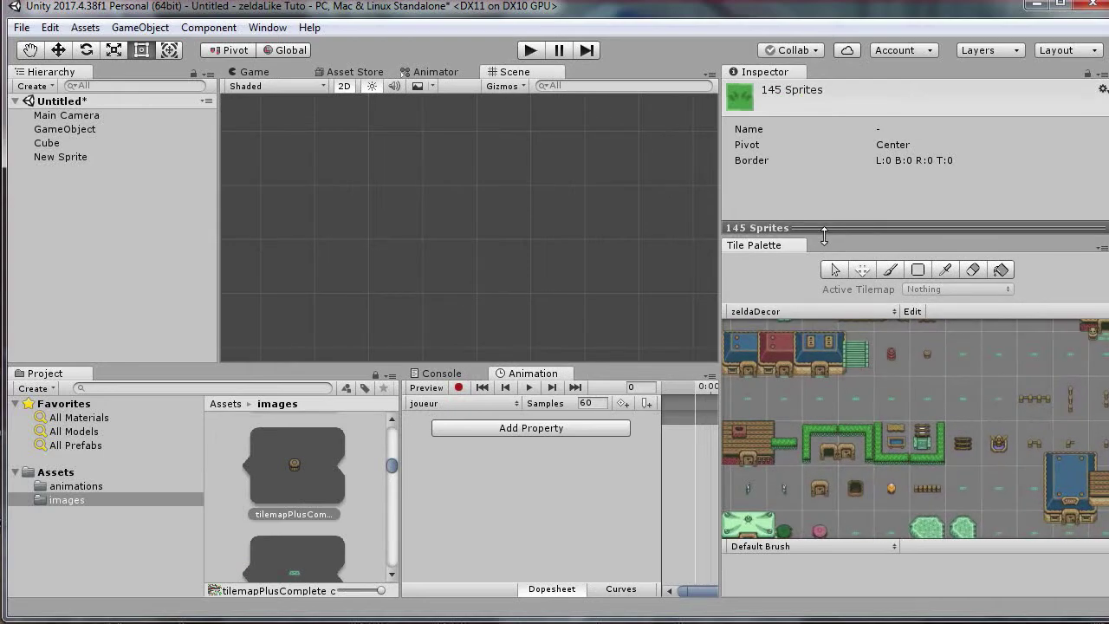
{"action": "middle_click_drag", "start_coordinate": [876, 460], "coordinate": [290, 251]}
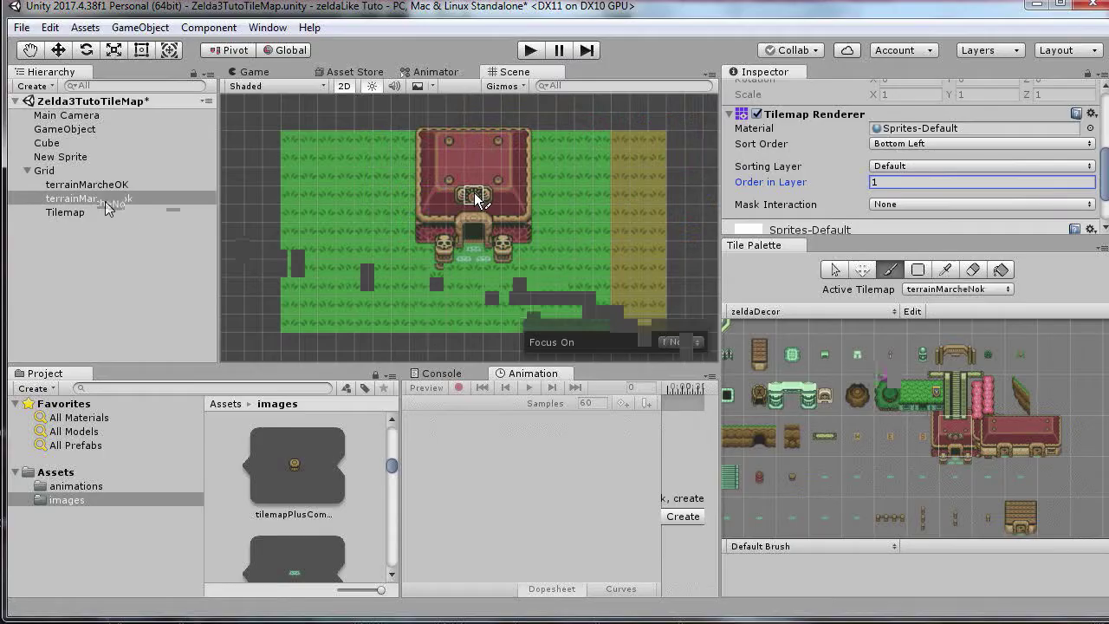
Step: Add a 2D Tilemap object to the scene and show the tilemap nested under its Grid
{"action": "right_click", "coordinate": [105, 200]}
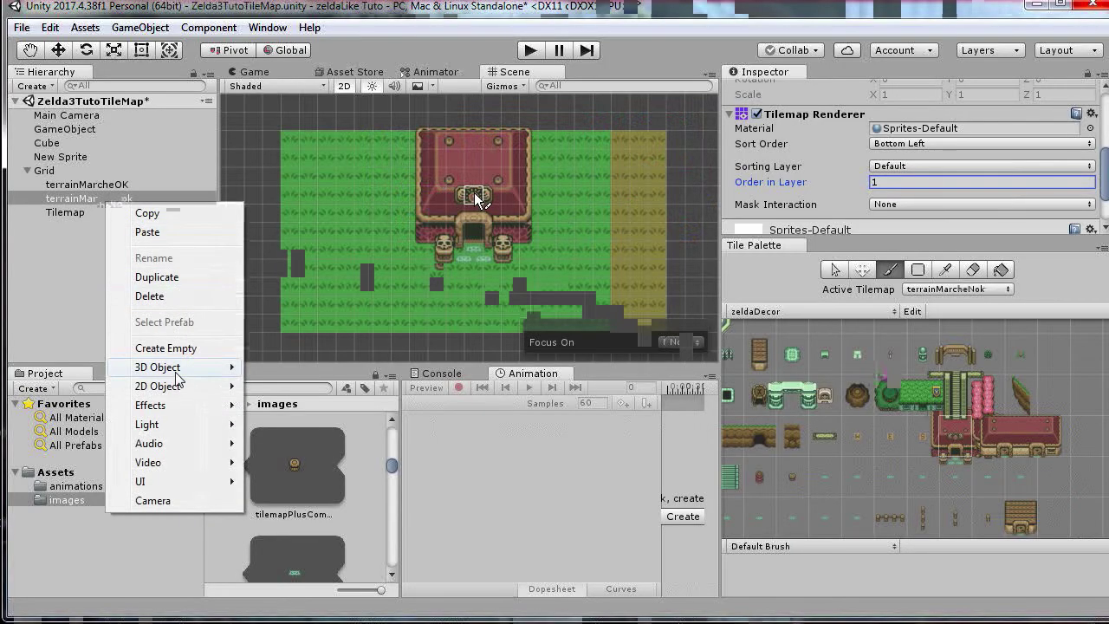
{"action": "mouse_move", "coordinate": [190, 407]}
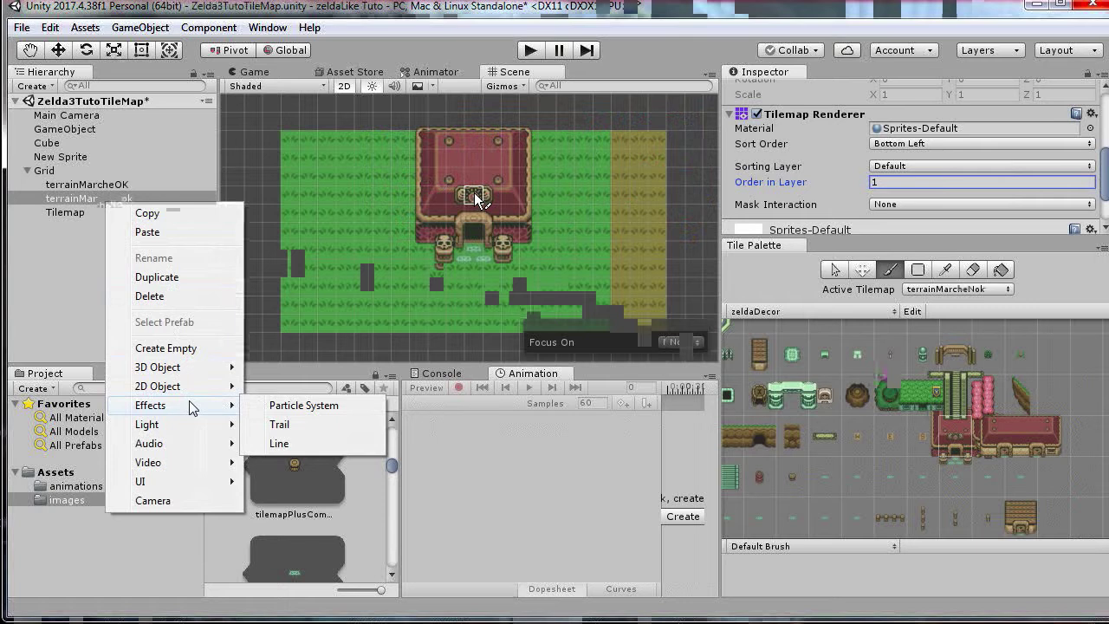
{"action": "mouse_move", "coordinate": [206, 388]}
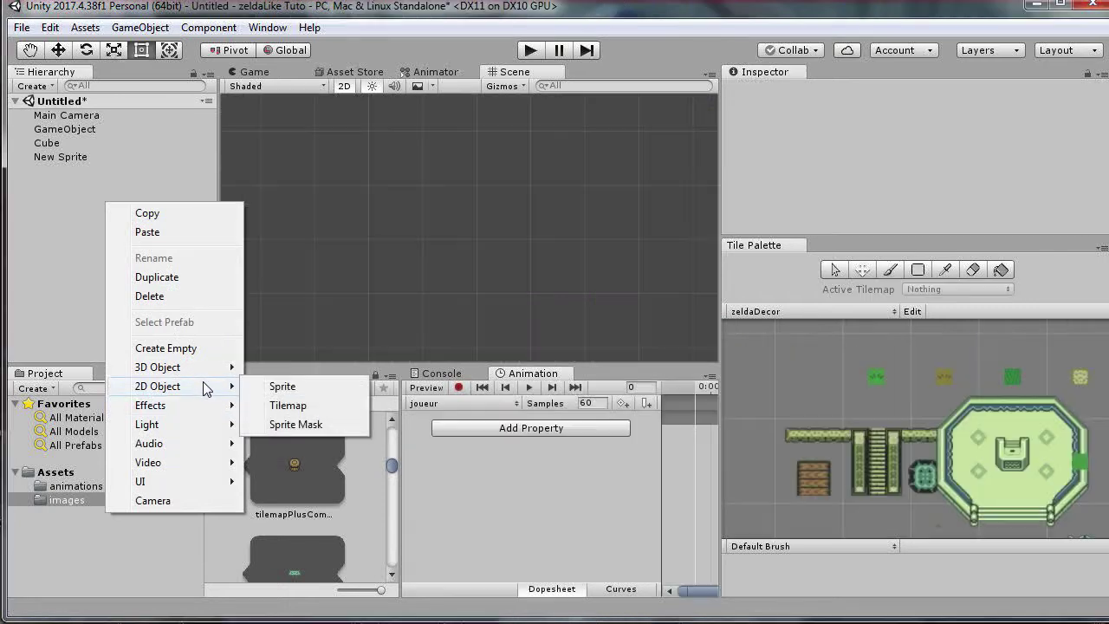
{"action": "left_click", "coordinate": [317, 413]}
{"action": "left_click", "coordinate": [27, 171]}
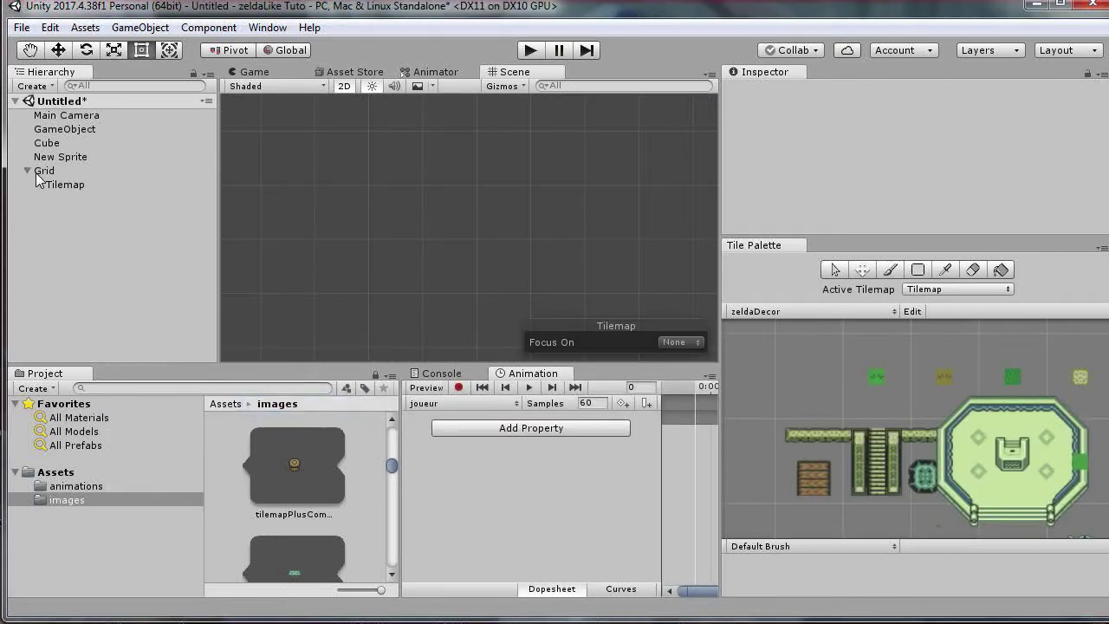
{"action": "left_click", "coordinate": [43, 171]}
Step: Rename the new tilemap under the Grid as terrainMarcheOK
{"action": "left_click", "coordinate": [77, 187]}
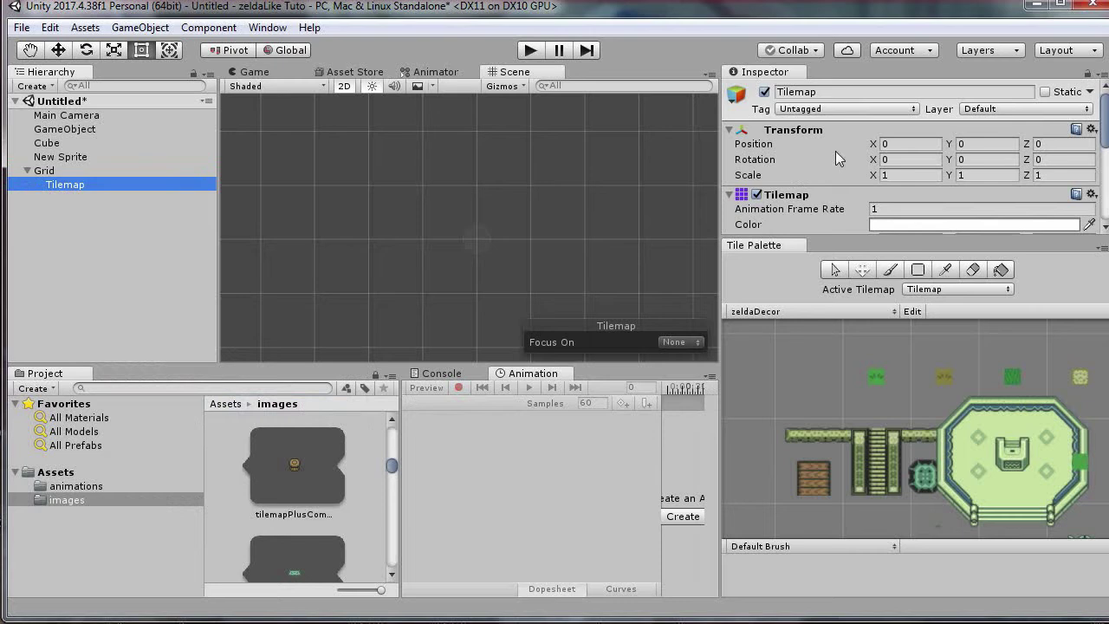
{"action": "left_click", "coordinate": [776, 92]}
{"action": "type", "text": "terra"}
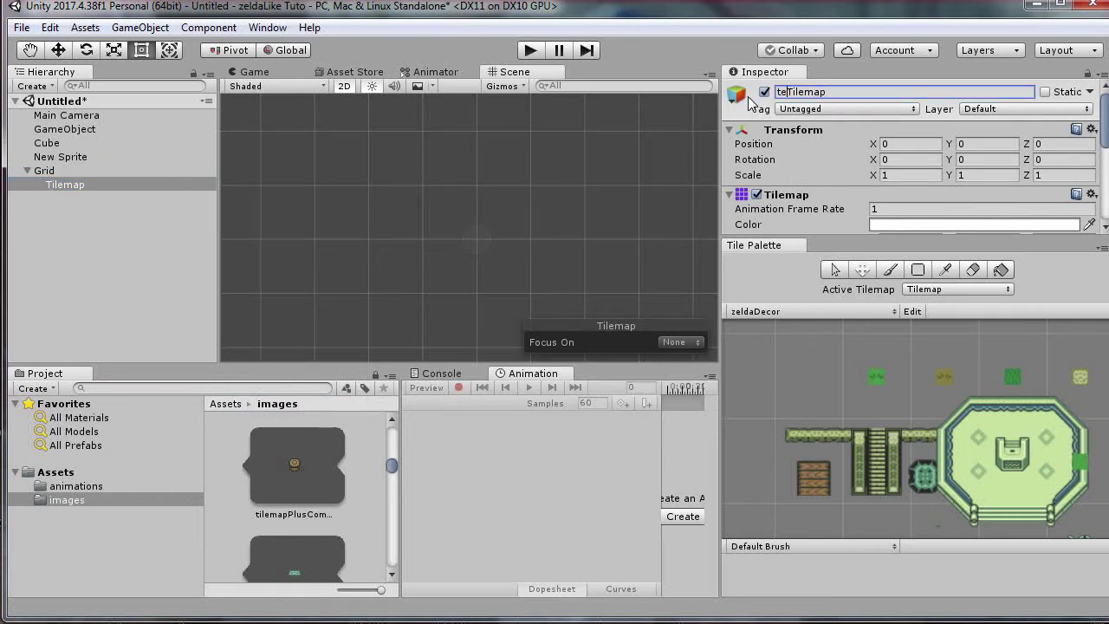
{"action": "type", "text": "in"}
{"action": "key", "text": "Delete"}
{"action": "key", "text": "Delete"}
{"action": "key", "text": "Delete"}
{"action": "key", "text": "Delete"}
{"action": "key", "text": "Delete"}
{"action": "key", "text": "Delete"}
{"action": "key", "text": "Delete"}
{"action": "type", "text": "MarcheOK"}
{"action": "key", "text": "Return"}
Step: Paint a small patch of light green grass tiles onto the terrainMarcheOK tilemap with the brush
{"action": "left_click", "coordinate": [890, 269]}
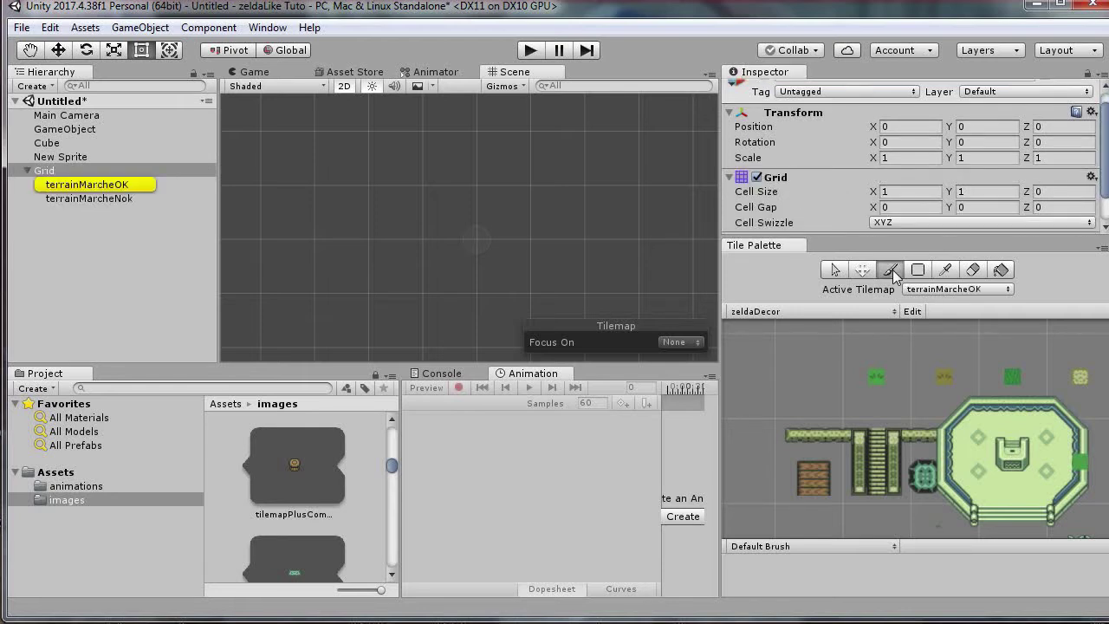
{"action": "left_click", "coordinate": [874, 377]}
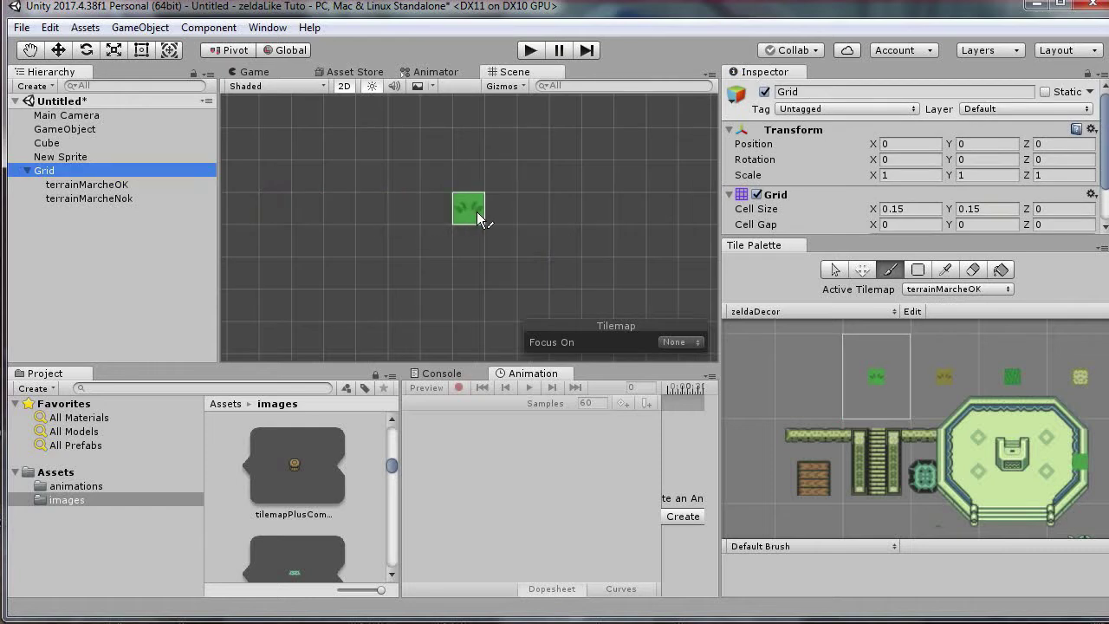
{"action": "mouse_move", "coordinate": [406, 200]}
{"action": "left_mouse_down"}
{"action": "mouse_move", "coordinate": [558, 198]}
{"action": "mouse_move", "coordinate": [408, 201]}
{"action": "mouse_move", "coordinate": [484, 209]}
{"action": "mouse_move", "coordinate": [423, 237]}
{"action": "left_mouse_up"}
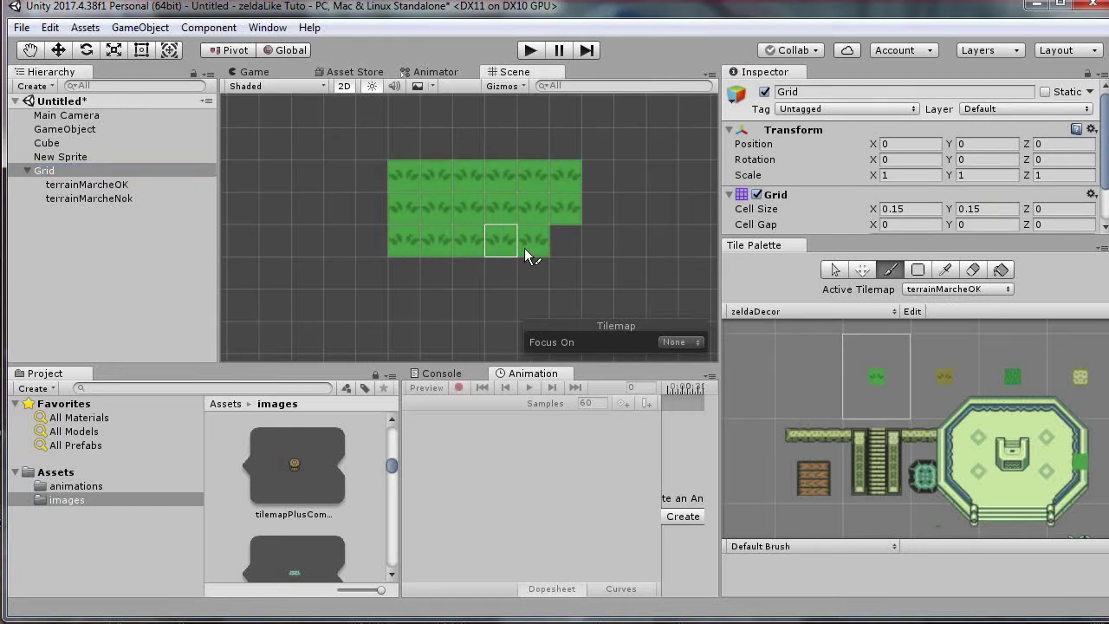
Step: Box-fill a rectangle of about 21 by 11 cells with light green grass around the painted patch
{"action": "left_click", "coordinate": [917, 269]}
{"action": "scroll", "coordinate": [474, 217], "scroll_direction": "down", "scroll_amount": 6}
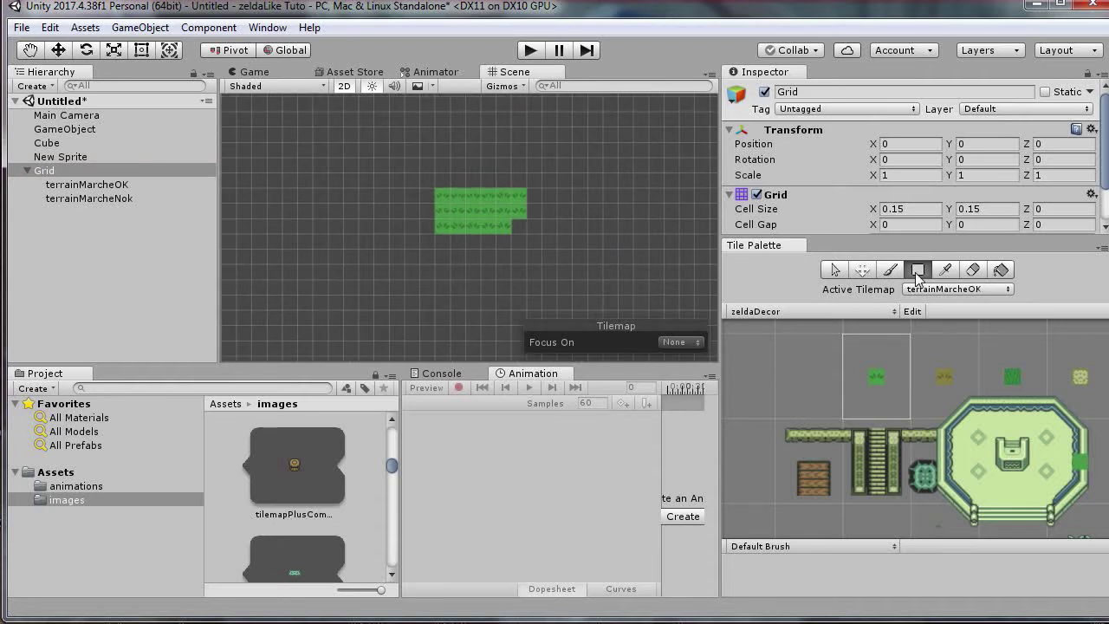
{"action": "left_click_drag", "start_coordinate": [317, 147], "coordinate": [627, 302]}
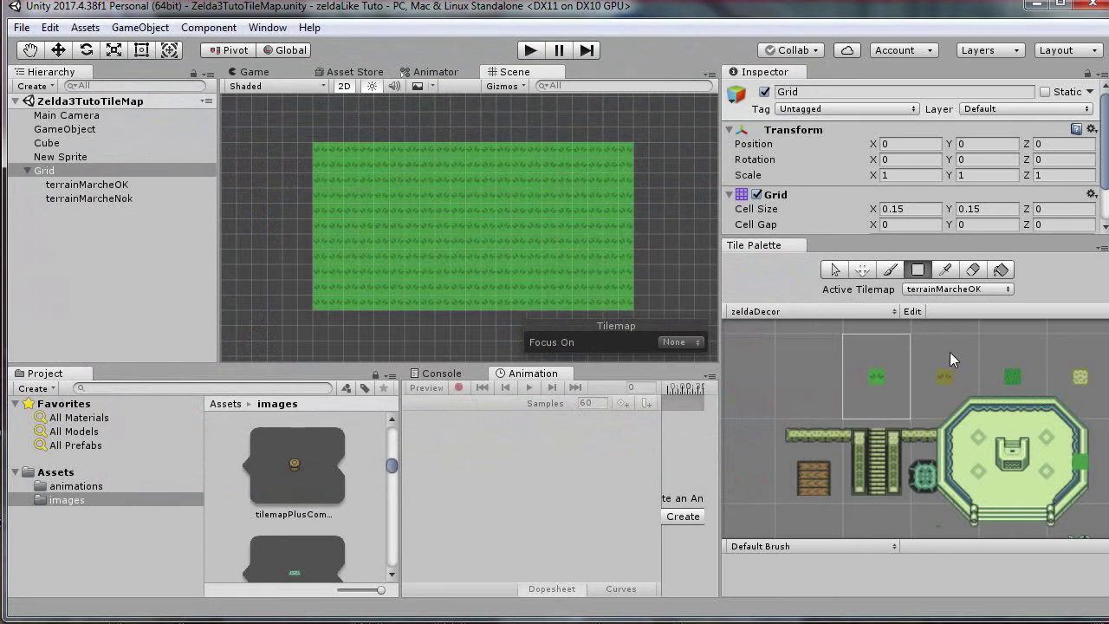
Step: Box-fill a three-cell-wide, full-height strip of brown grass tiles along the right edge of the green field
{"action": "left_click", "coordinate": [948, 380]}
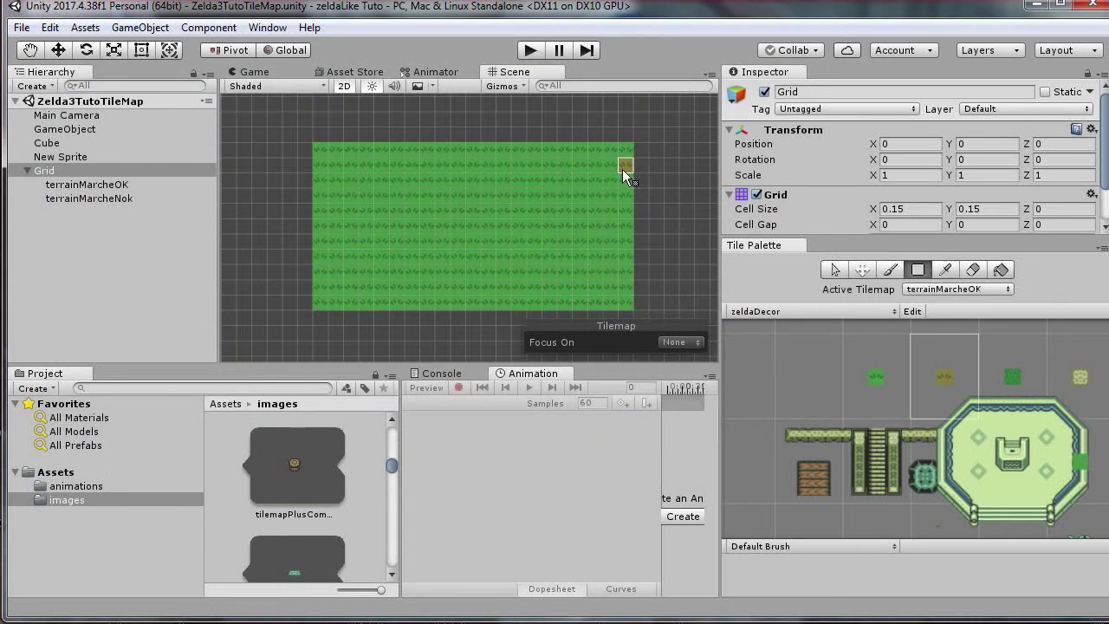
{"action": "left_click_drag", "start_coordinate": [598, 150], "coordinate": [629, 264]}
{"action": "left_click_drag", "start_coordinate": [628, 304], "coordinate": [628, 305]}
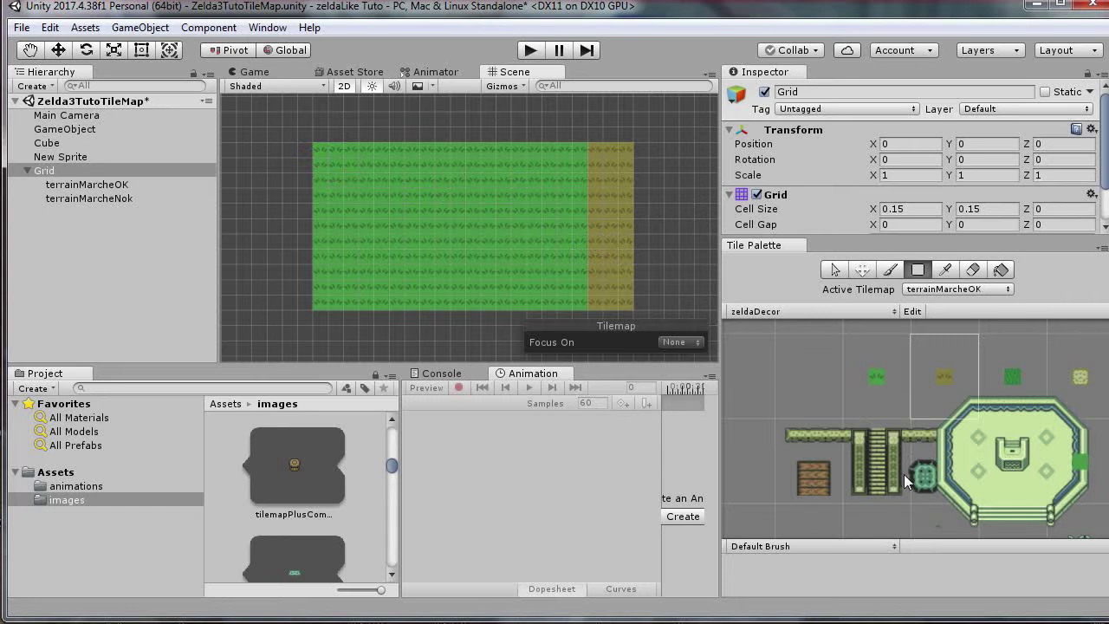
Step: Try out the wooden plank, staircase and octagonal platform tiles on the terrainMarcheOK tilemap
{"action": "left_click", "coordinate": [814, 473]}
{"action": "left_click_drag", "start_coordinate": [370, 224], "coordinate": [425, 261]}
{"action": "left_click", "coordinate": [888, 267]}
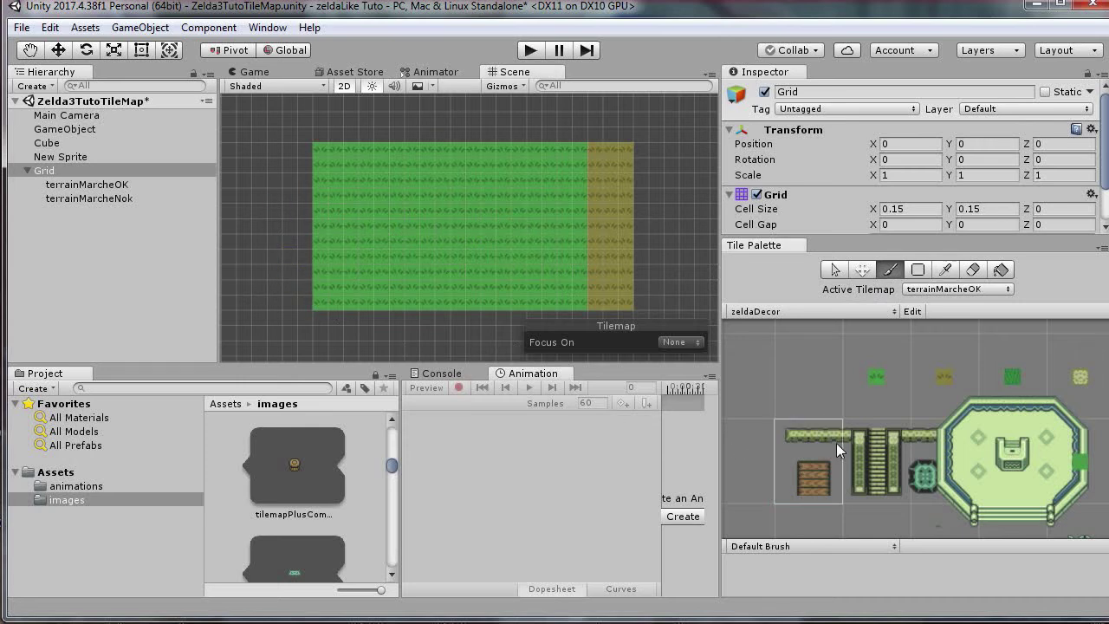
{"action": "left_click", "coordinate": [882, 468]}
{"action": "left_click", "coordinate": [988, 451]}
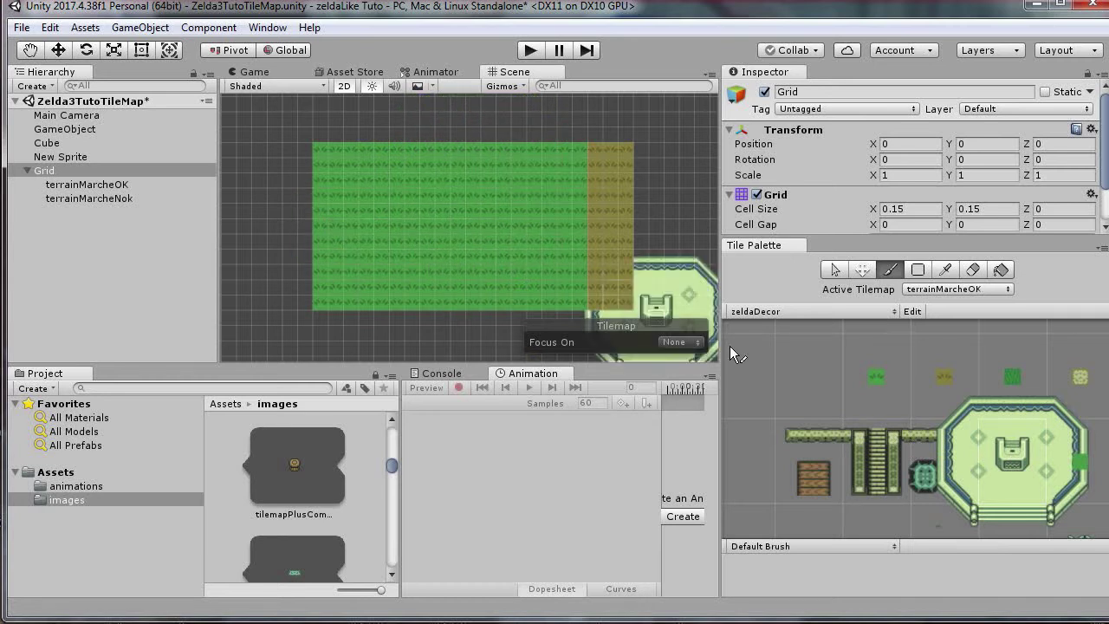
{"action": "scroll", "coordinate": [1033, 461], "scroll_direction": "down", "scroll_amount": 2}
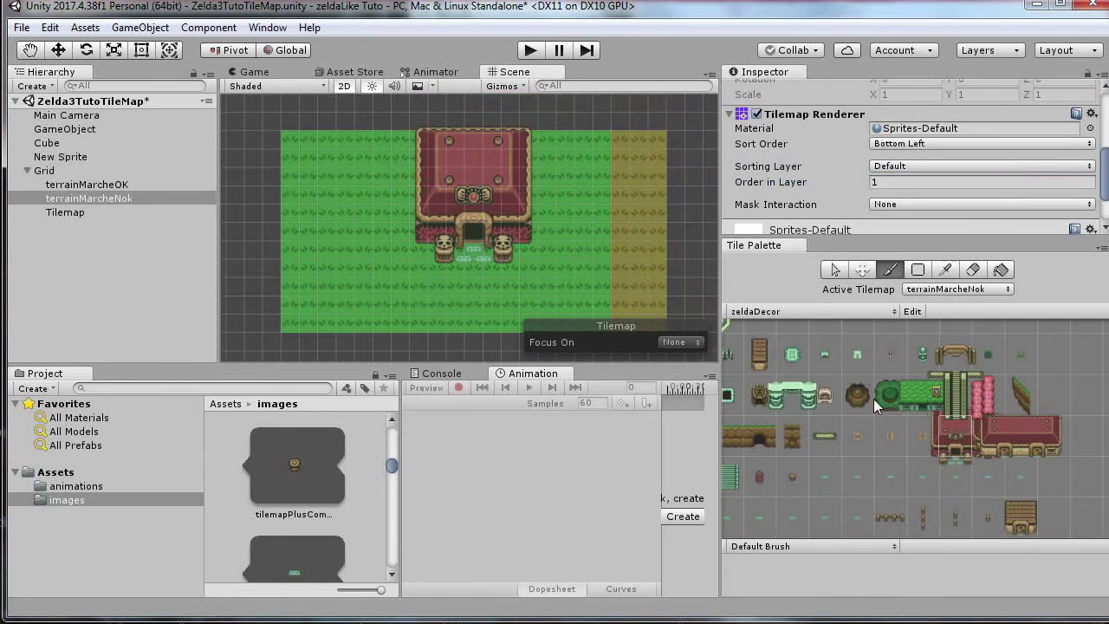
Step: Place three green stone blocks left of the mansion on terrainMarcheNok, two stacked near the upper corner and one near the lower corner
{"action": "scroll", "coordinate": [874, 398], "scroll_direction": "up", "scroll_amount": 2}
{"action": "middle_click_drag", "start_coordinate": [896, 403], "coordinate": [995, 400]}
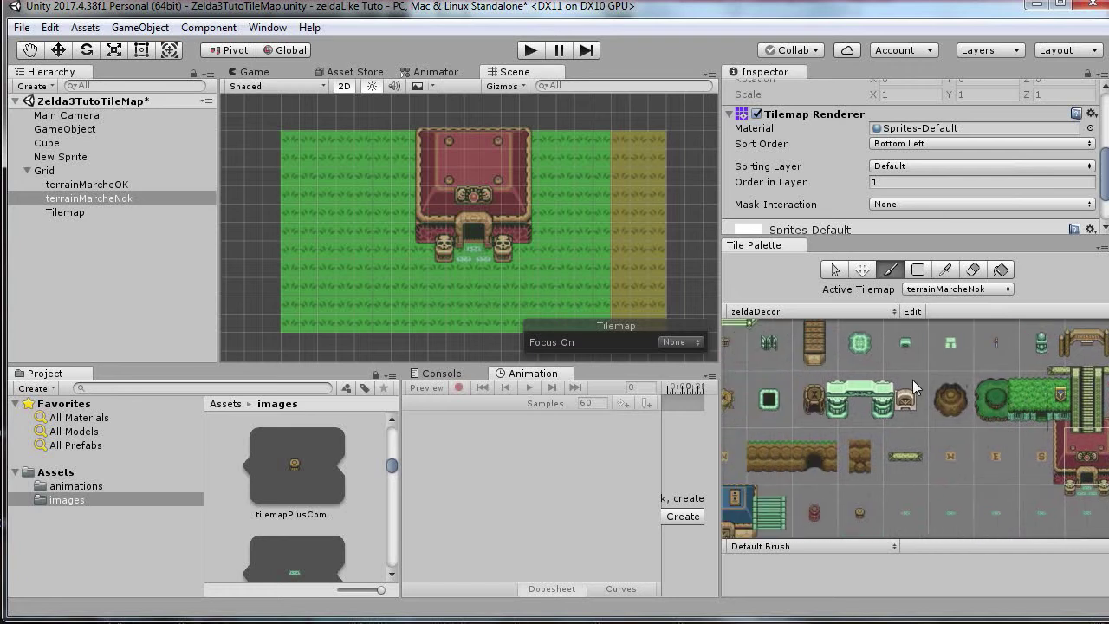
{"action": "left_click", "coordinate": [330, 173]}
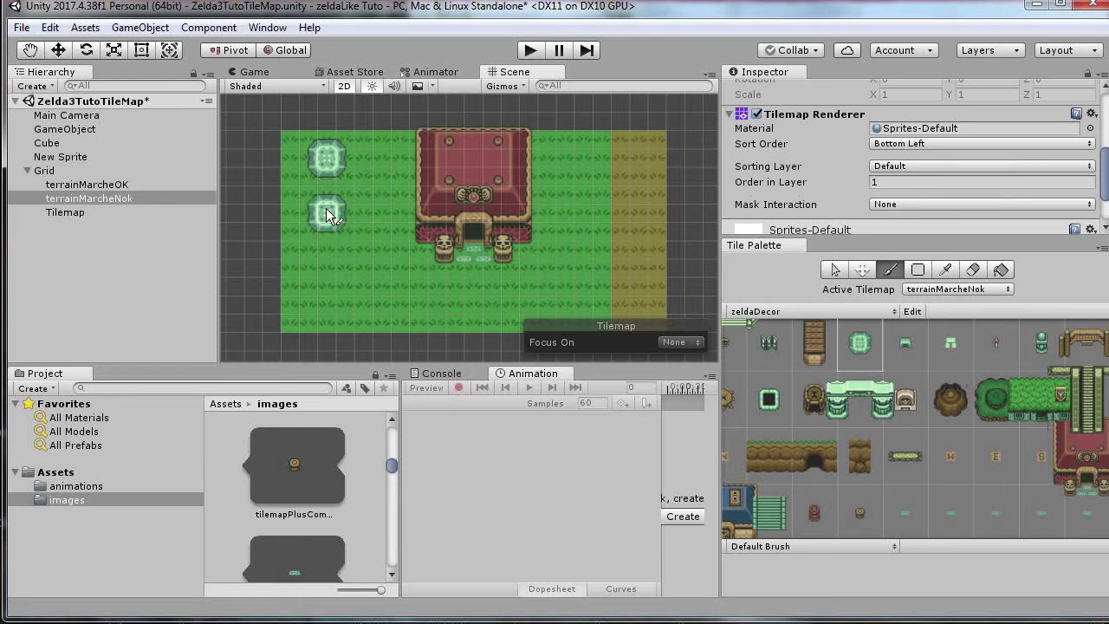
{"action": "left_click", "coordinate": [326, 211]}
{"action": "left_click", "coordinate": [325, 252]}
{"action": "key", "text": "ctrl+z"}
{"action": "key", "text": "ctrl+z"}
{"action": "left_click", "coordinate": [321, 205]}
{"action": "left_click", "coordinate": [325, 303]}
Step: Place two large green trees on the terrainMarcheNok tilemap, at the upper and lower ends of the brown grass strip
{"action": "scroll", "coordinate": [969, 438], "scroll_direction": "down", "scroll_amount": 4}
{"action": "scroll", "coordinate": [965, 437], "scroll_direction": "up", "scroll_amount": 4}
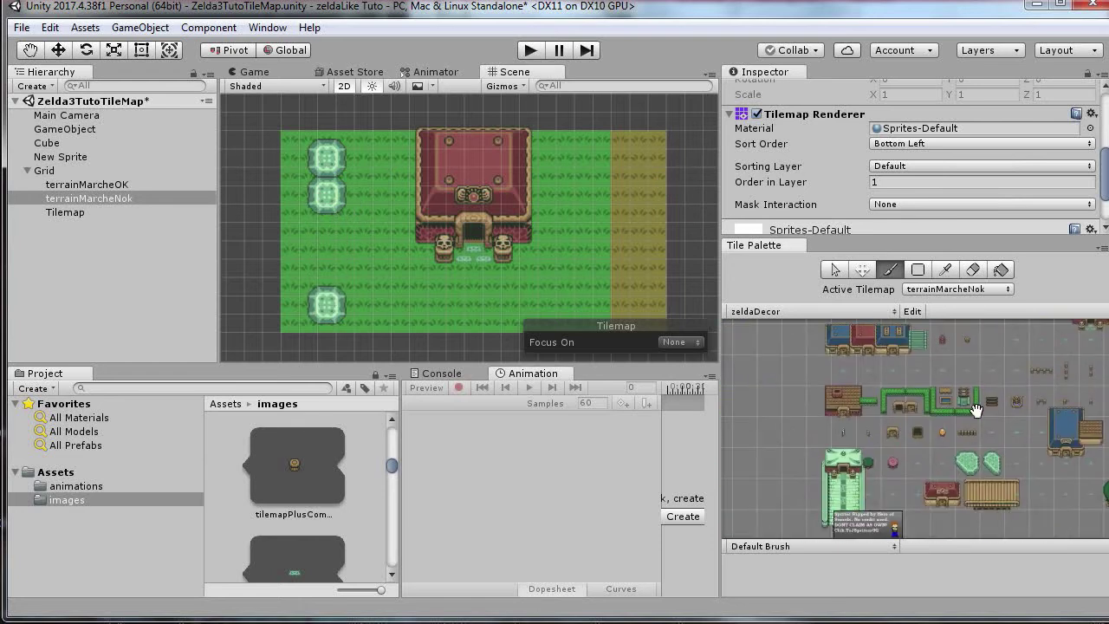
{"action": "left_click", "coordinate": [982, 373]}
{"action": "left_click", "coordinate": [621, 290]}
{"action": "left_click", "coordinate": [621, 165]}
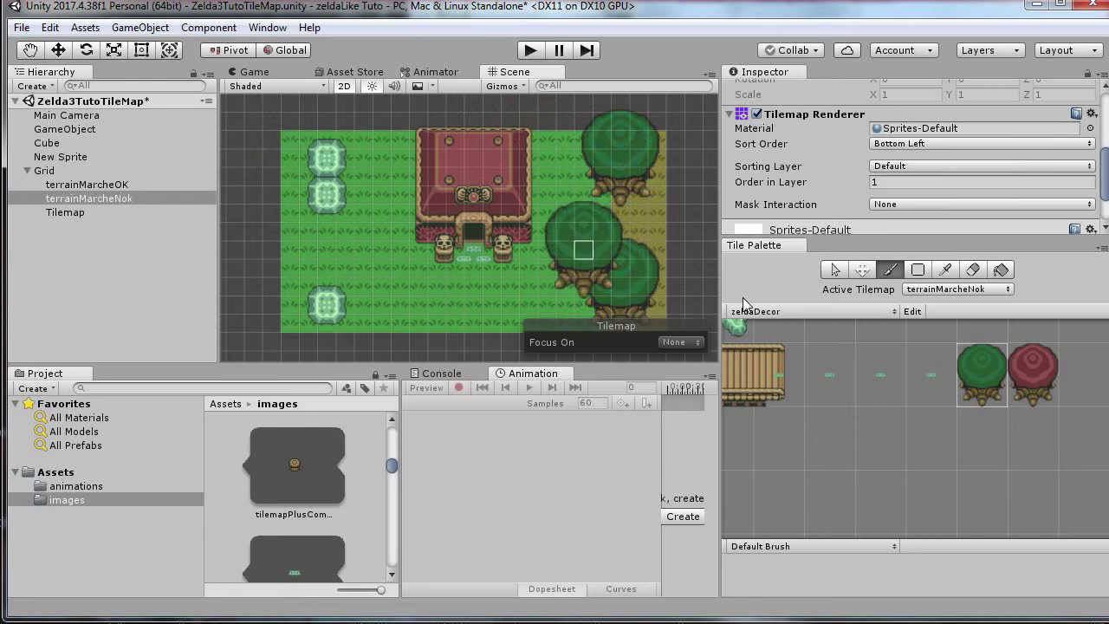
{"action": "left_click", "coordinate": [438, 249]}
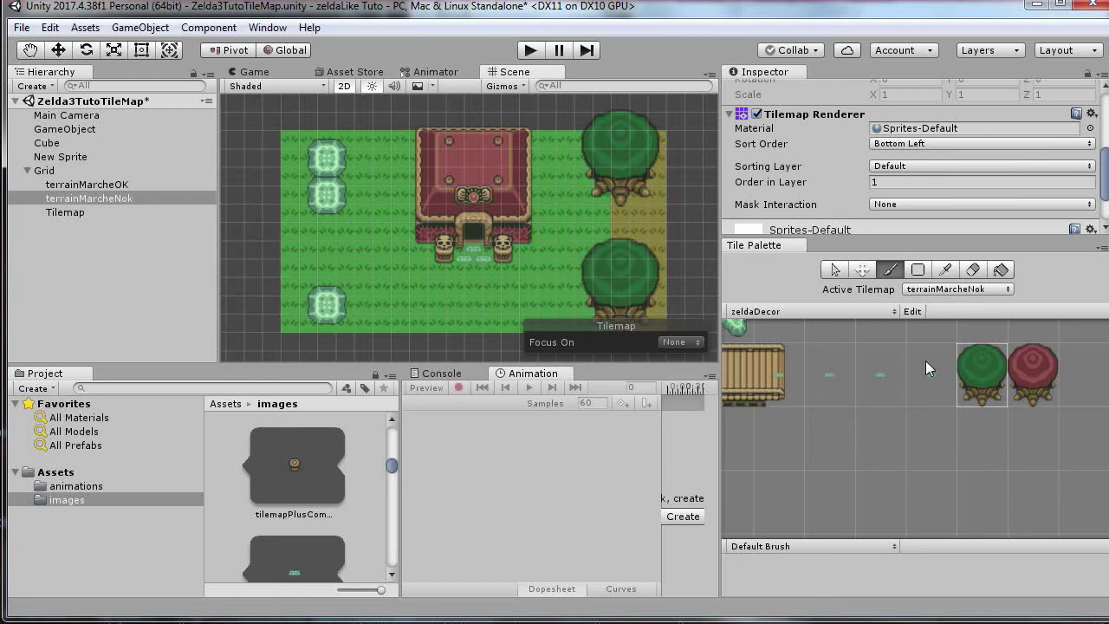
Step: Try erasing the lower green stone block from terrainMarcheNok, undo the erasure, and save the scene
{"action": "scroll", "coordinate": [828, 382], "scroll_direction": "down", "scroll_amount": 4}
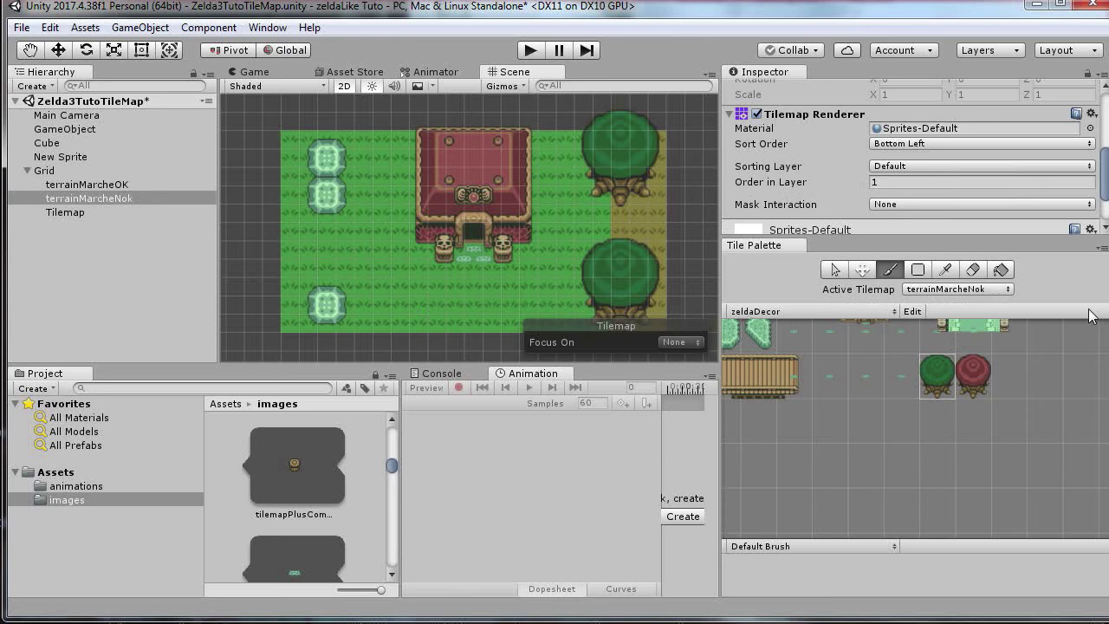
{"action": "left_click", "coordinate": [971, 269]}
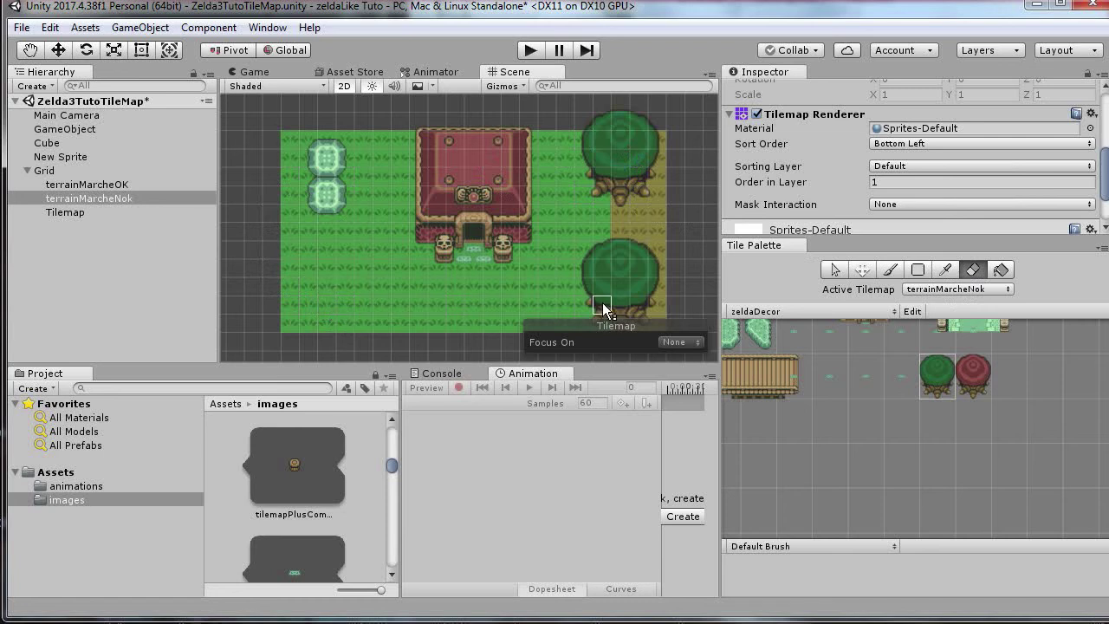
{"action": "key", "text": "ctrl+z"}
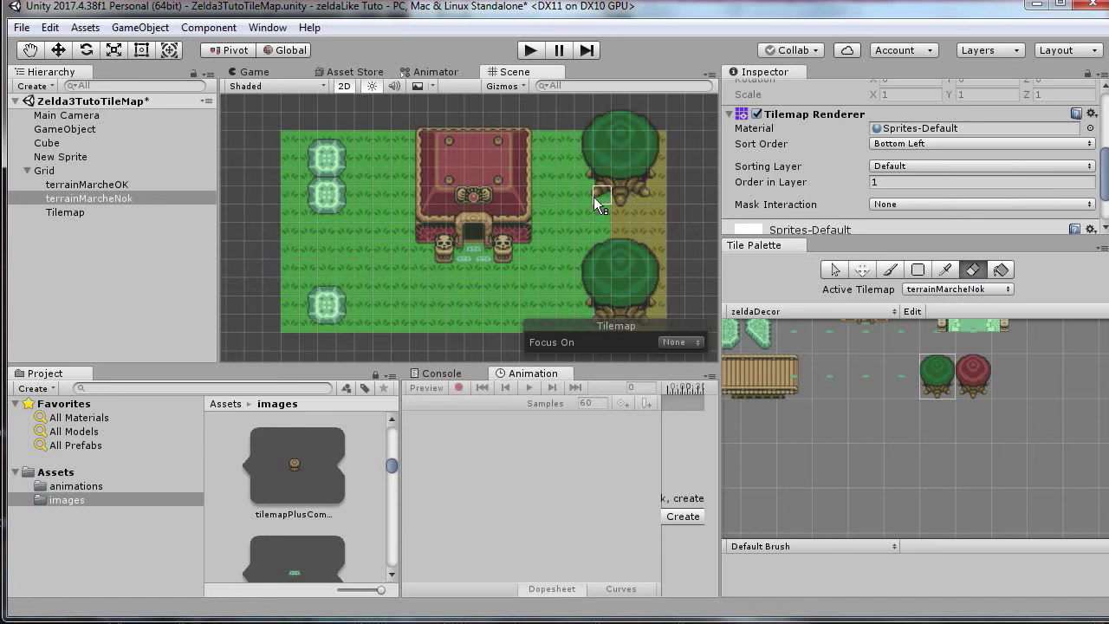
{"action": "key", "text": "ctrl+s"}
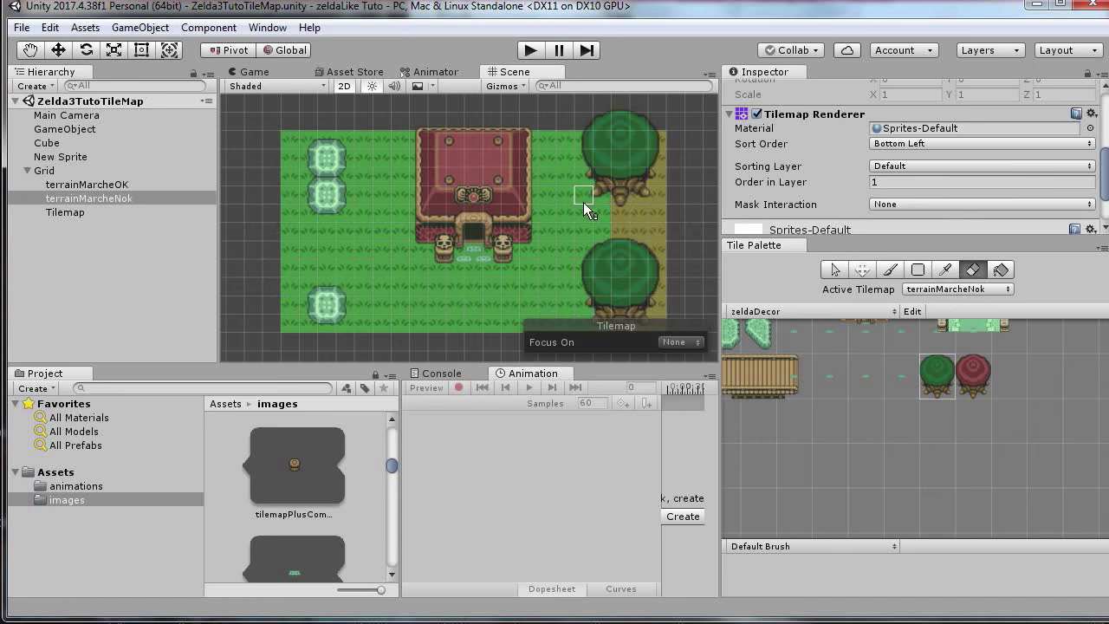